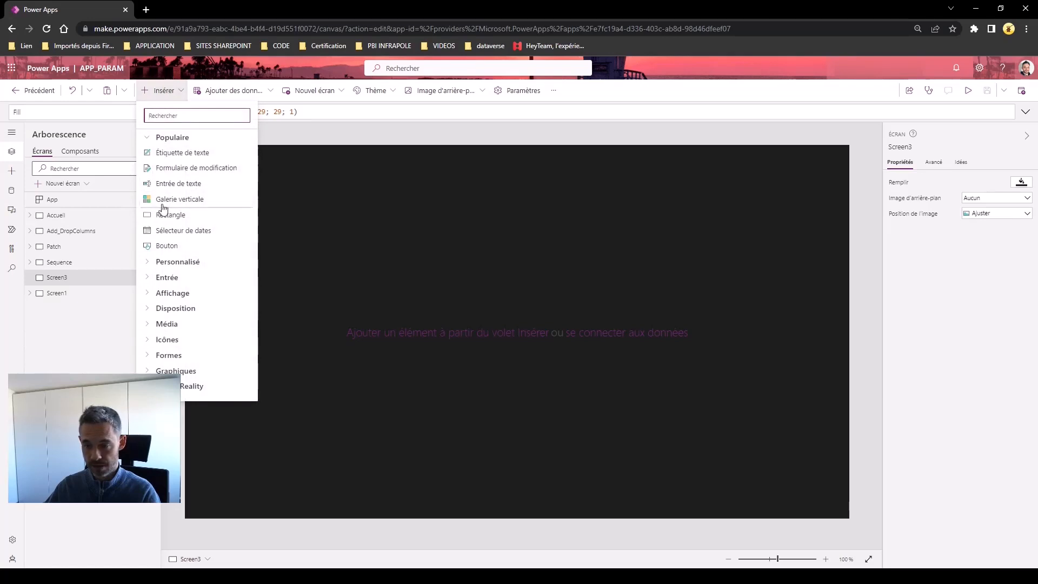
# Insert a horizontal container on Screen3 and widen it to 1113 so it spans most of the screen
pyautogui.click(154, 312)
pyautogui.scroll(-3, 198, 316)
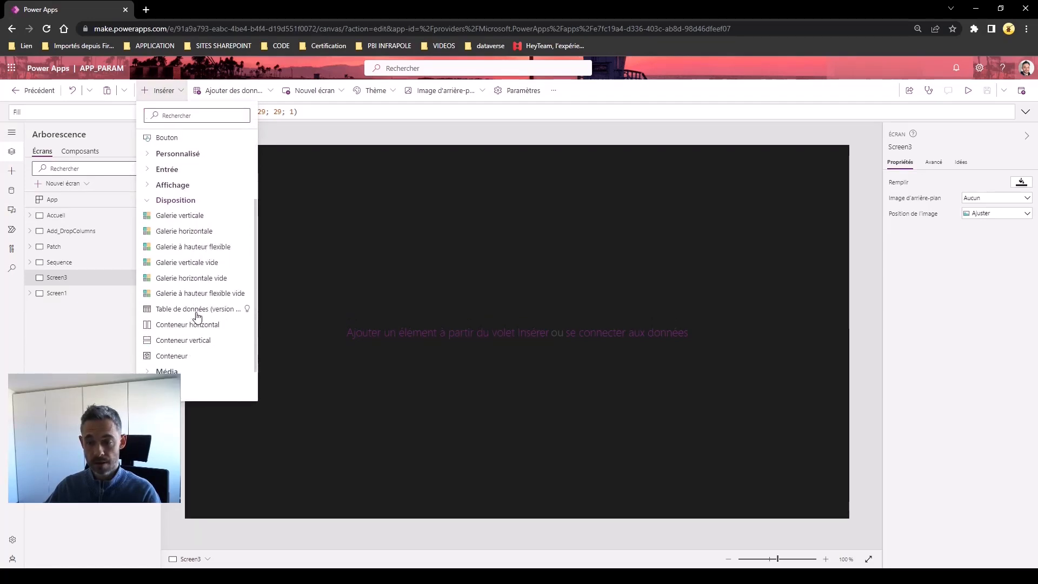
pyautogui.click(184, 280)
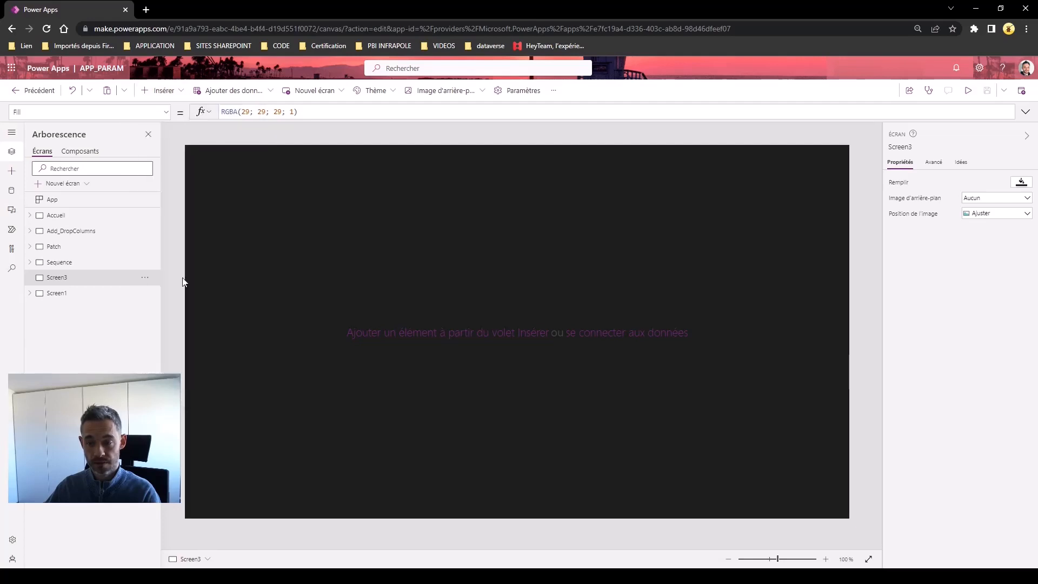
pyautogui.moveTo(448, 215); pyautogui.dragTo(747, 201)
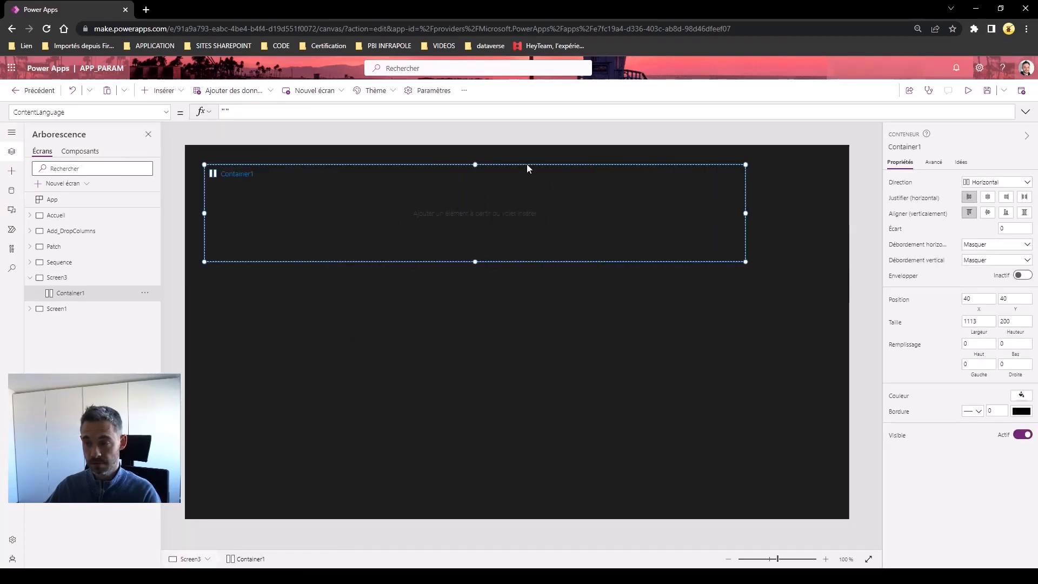
# Move the container up to position 75, 10 and add a text label inside it
pyautogui.moveTo(527, 166); pyautogui.dragTo(540, 159)
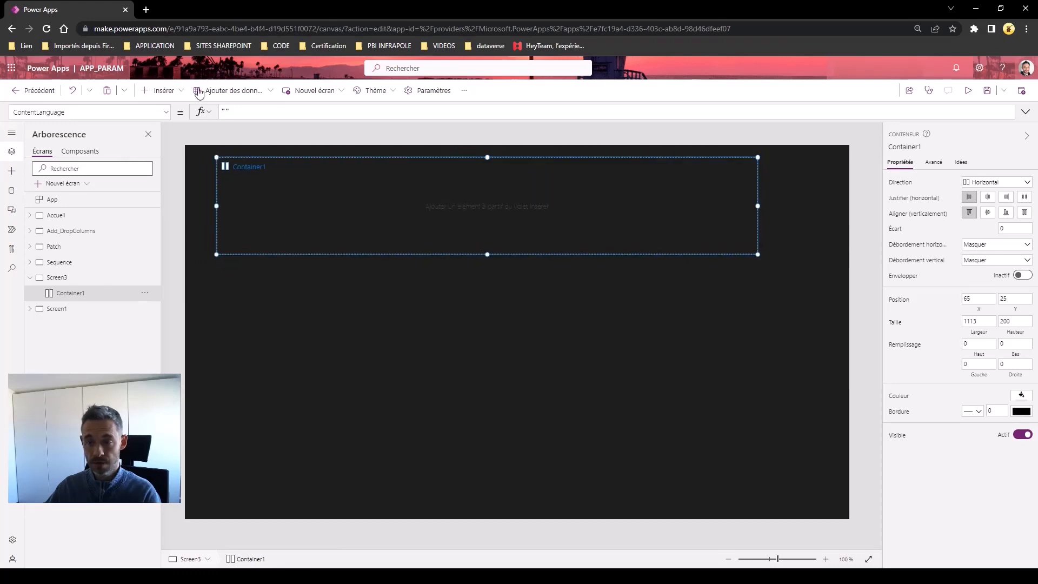
pyautogui.click(162, 91)
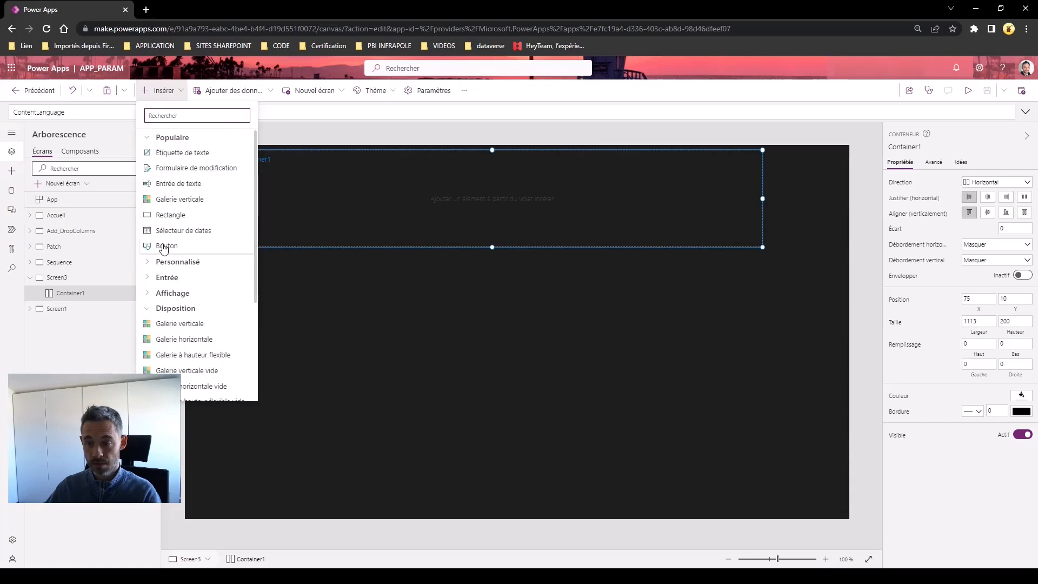
pyautogui.click(164, 153)
# Add a button inside the container beside the text label
pyautogui.click(172, 92)
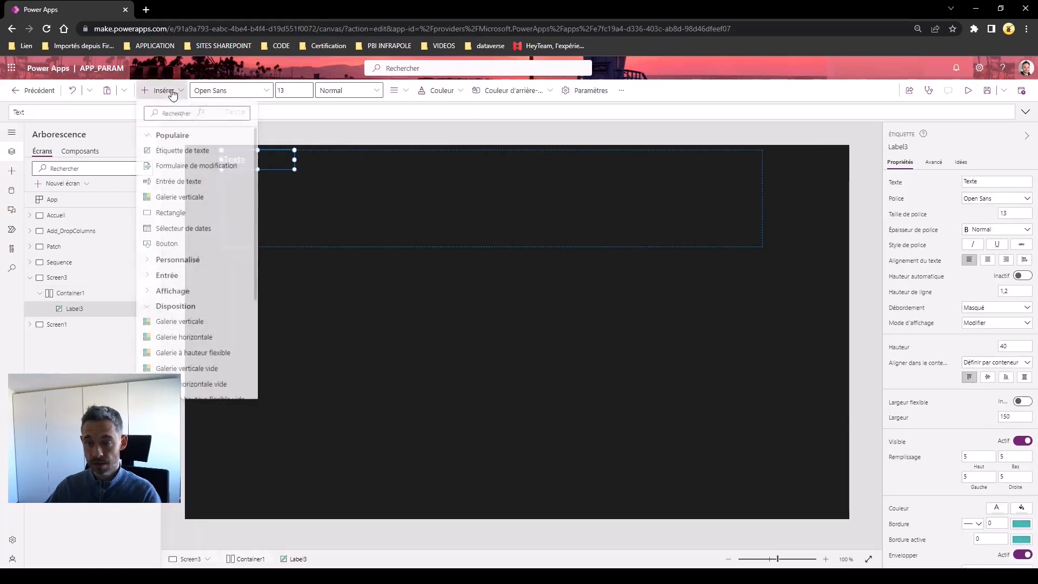
pyautogui.click(166, 246)
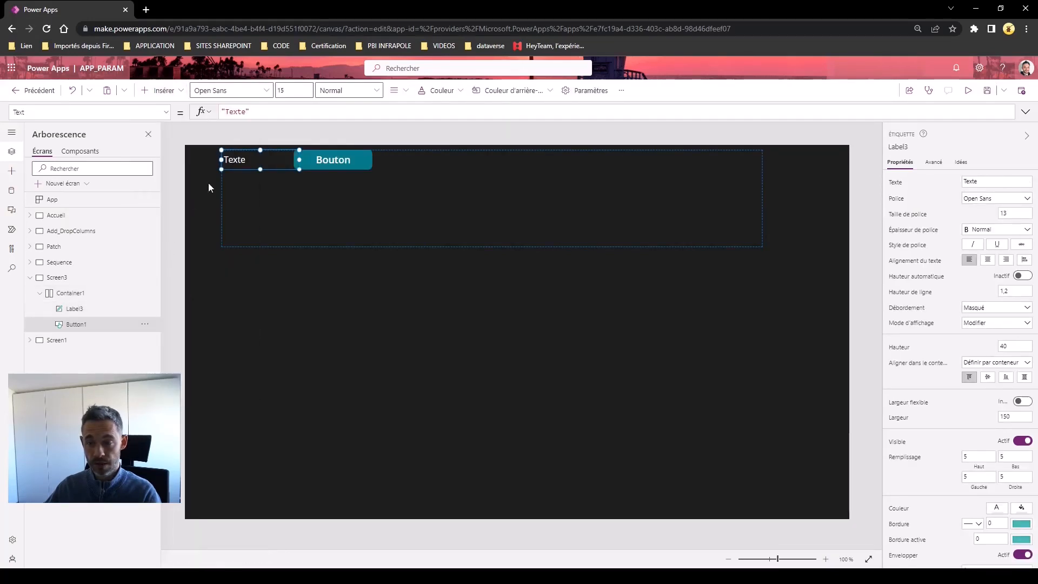
pyautogui.click(262, 159)
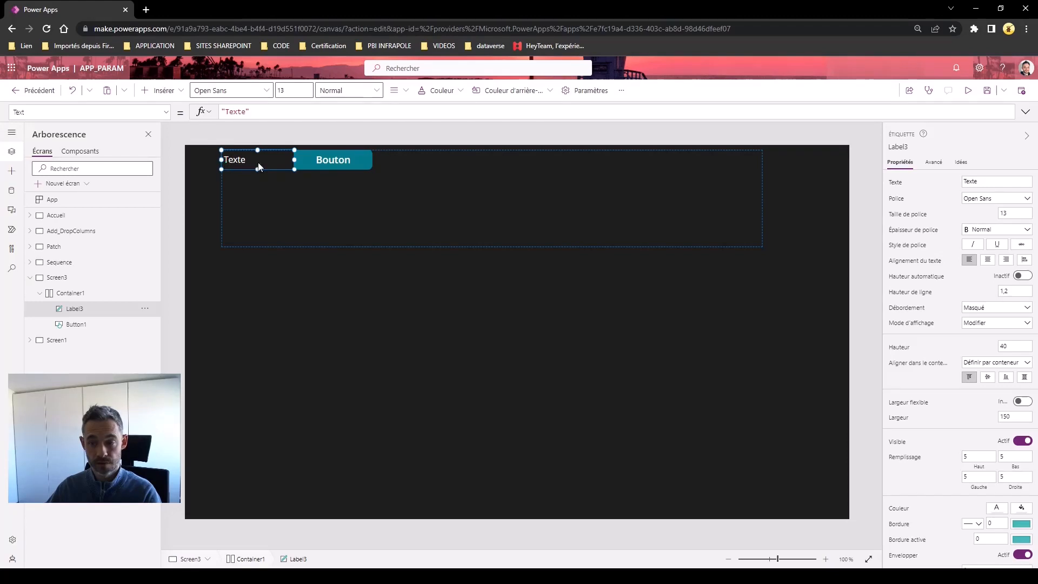
pyautogui.click(408, 231)
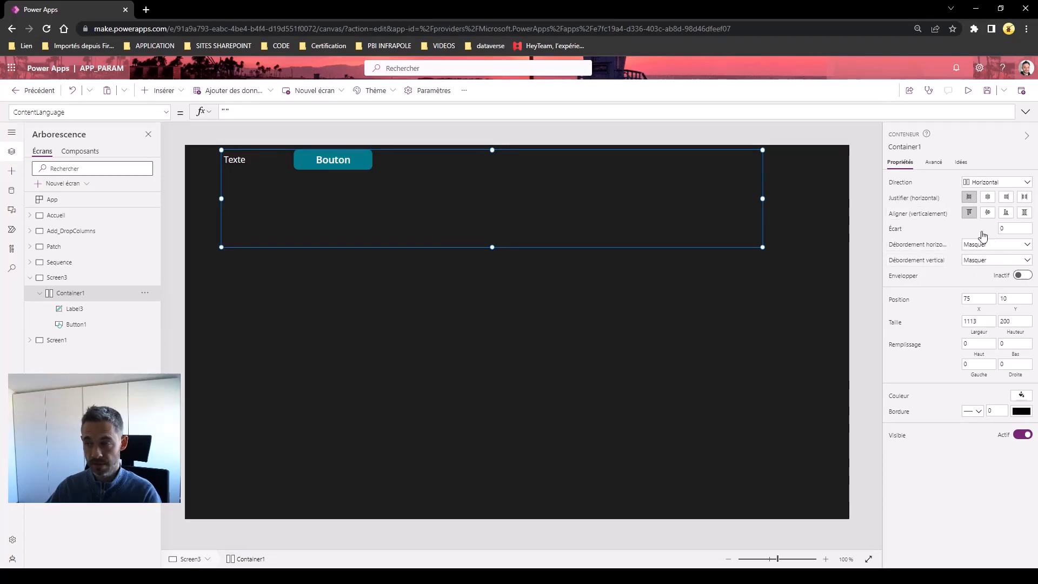
# Add Rectangle3 and an Accueil (home) icon to Container1 after the button
pyautogui.click(160, 92)
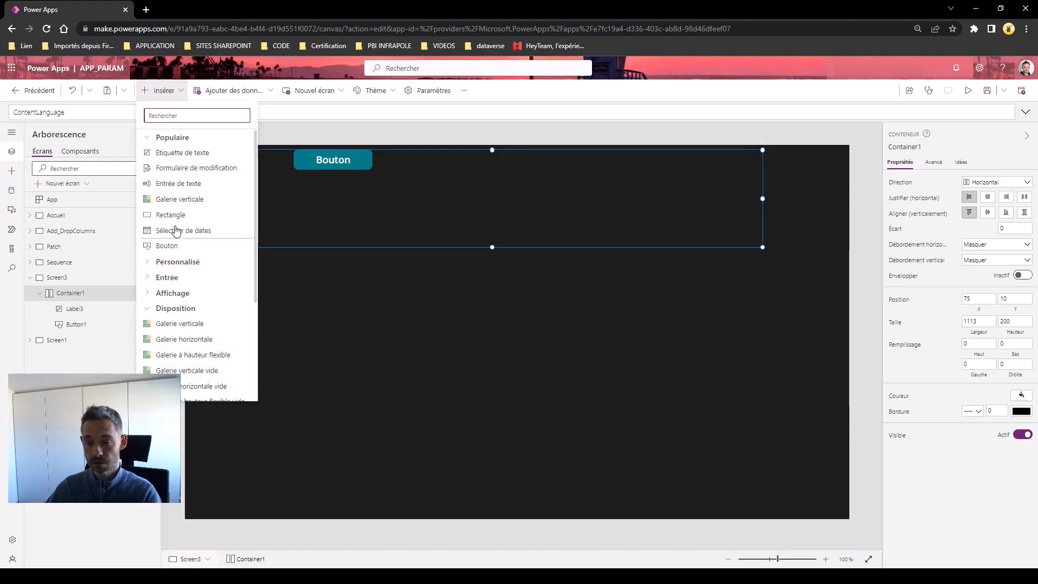
pyautogui.click(174, 216)
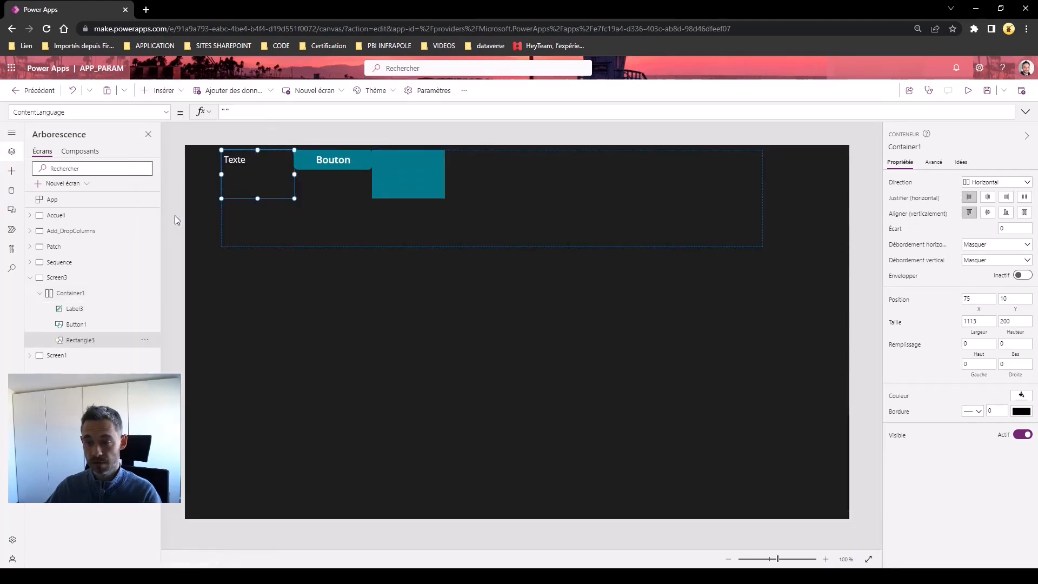
pyautogui.click(156, 92)
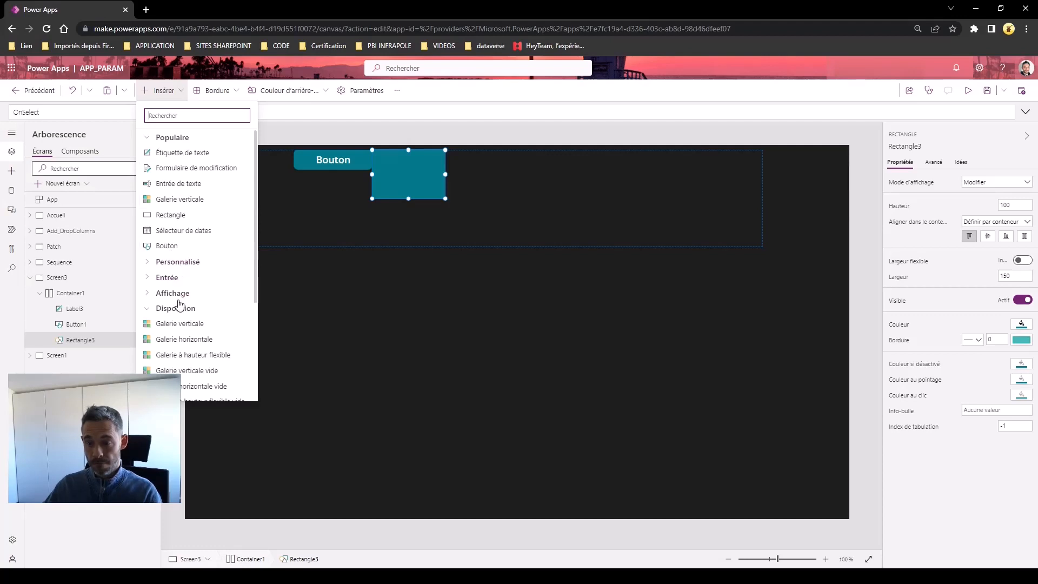
pyautogui.scroll(-3, 180, 305)
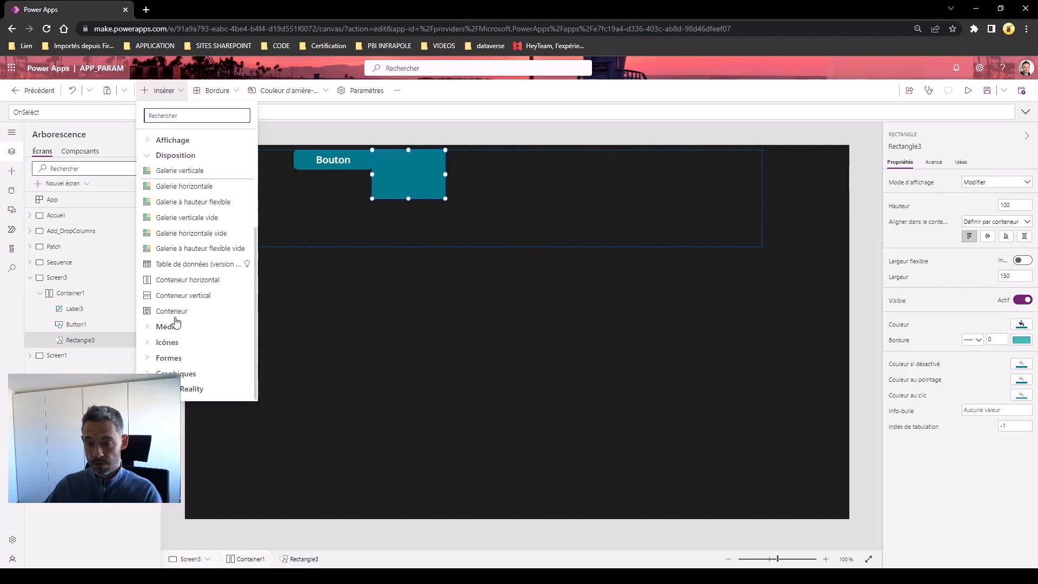
pyautogui.click(154, 345)
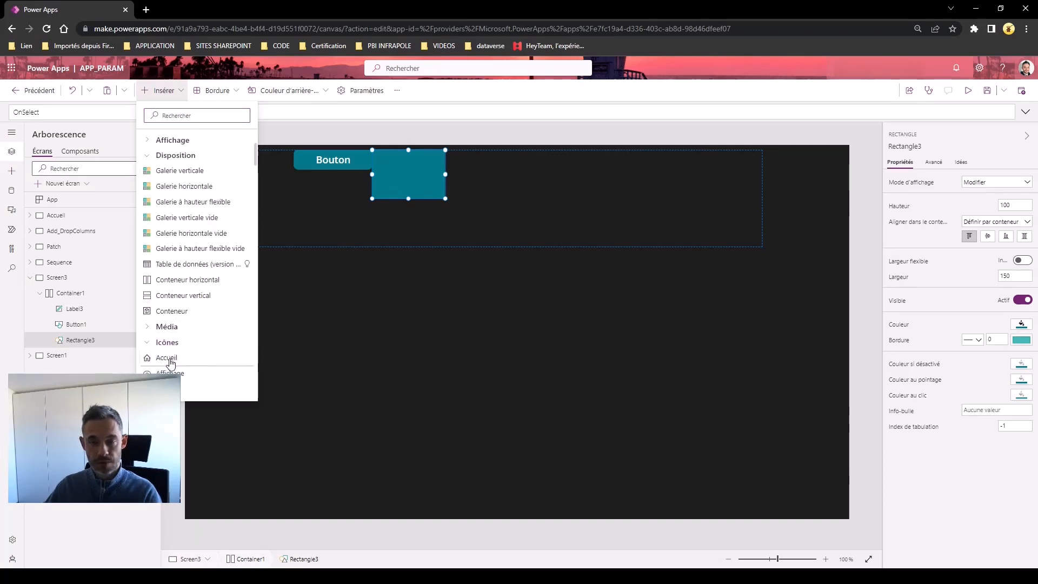
pyautogui.click(169, 358)
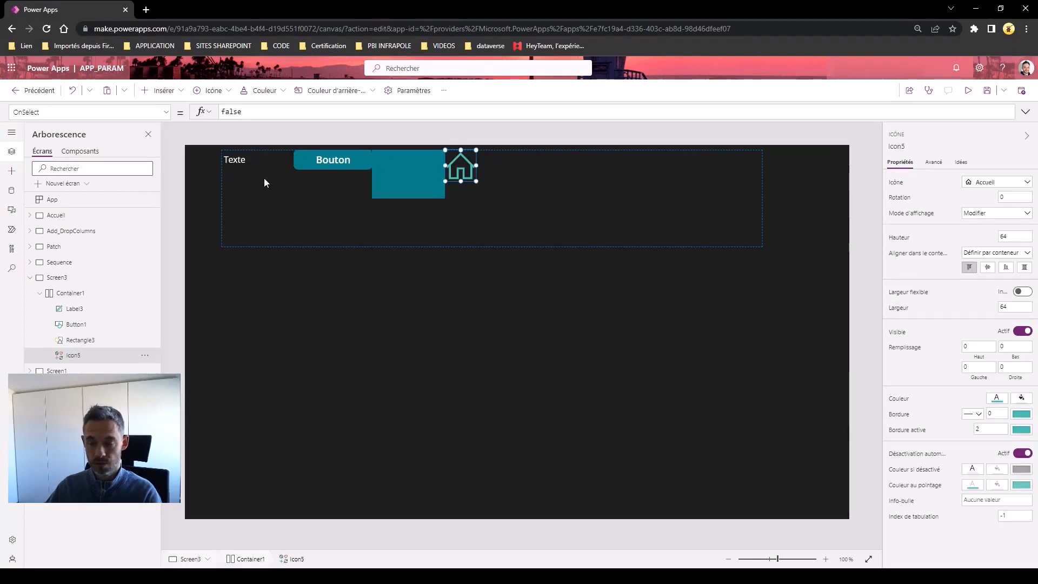
pyautogui.click(283, 223)
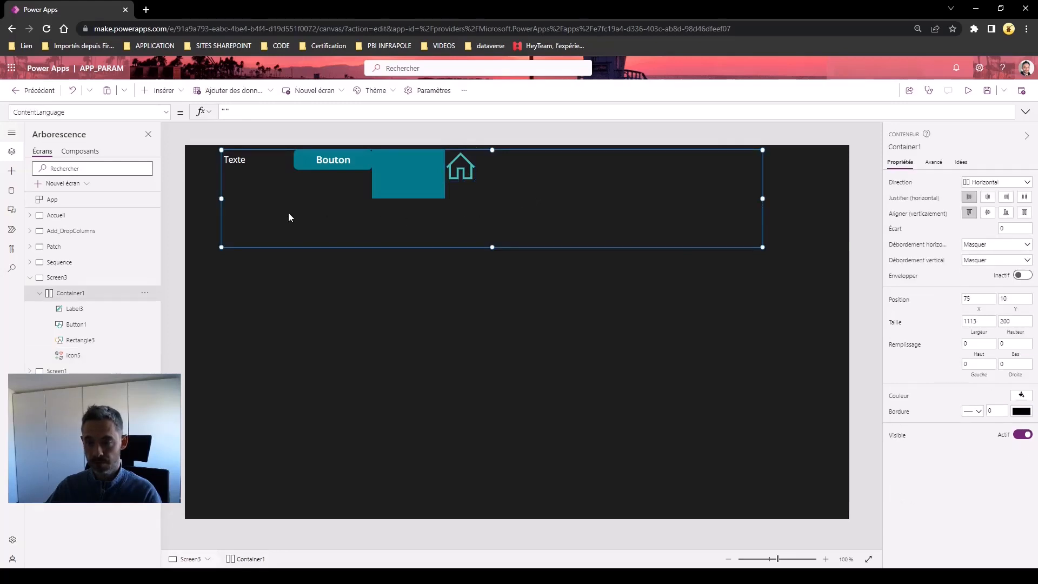
# Stretch Label3 to Container1's full height and set its width to 180
pyautogui.click(255, 163)
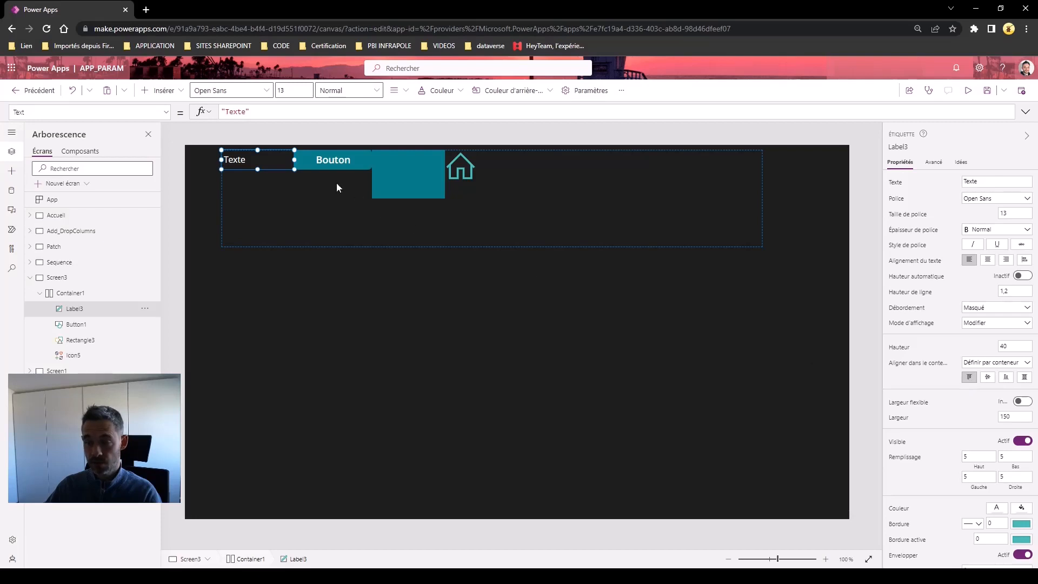
pyautogui.click(988, 378)
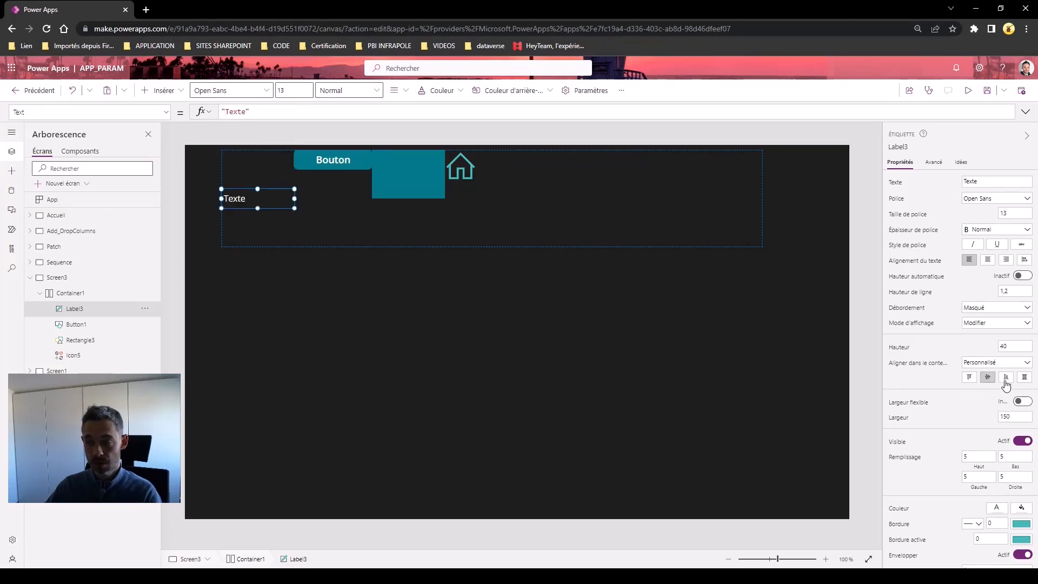
pyautogui.click(1006, 378)
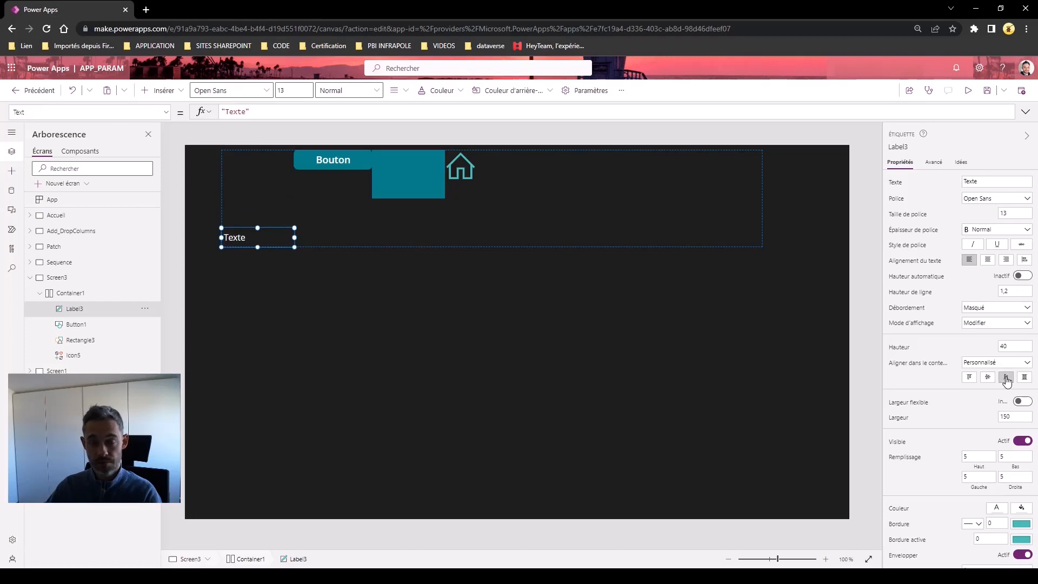
pyautogui.click(1024, 378)
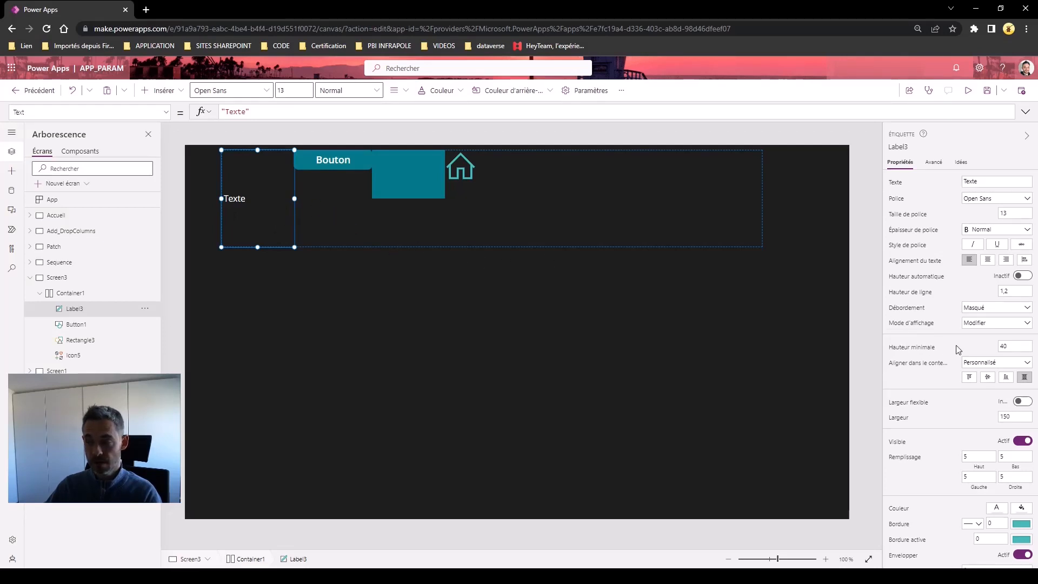
pyautogui.click(1000, 416)
pyautogui.write('180')
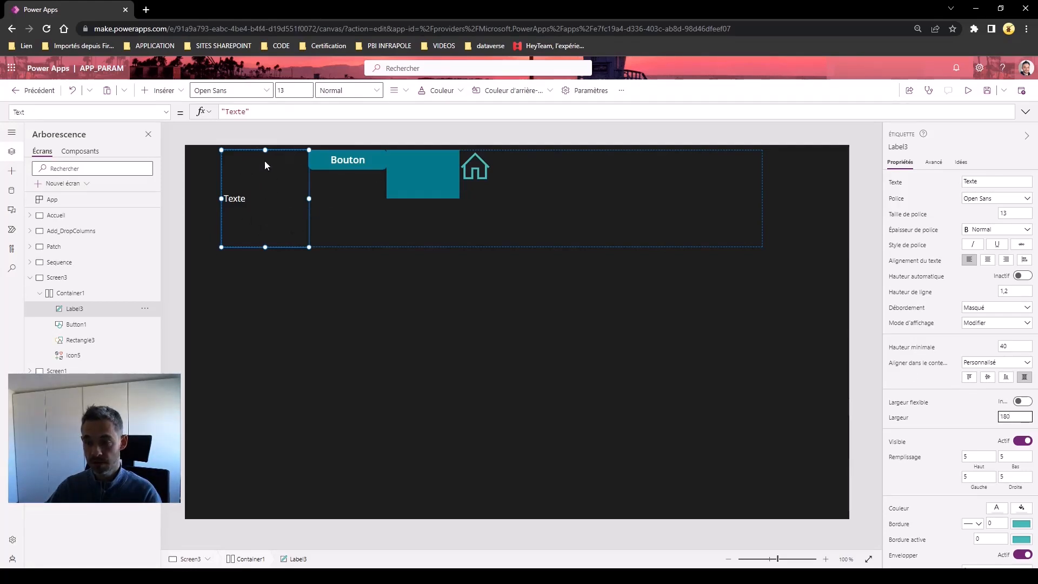
pyautogui.click(339, 163)
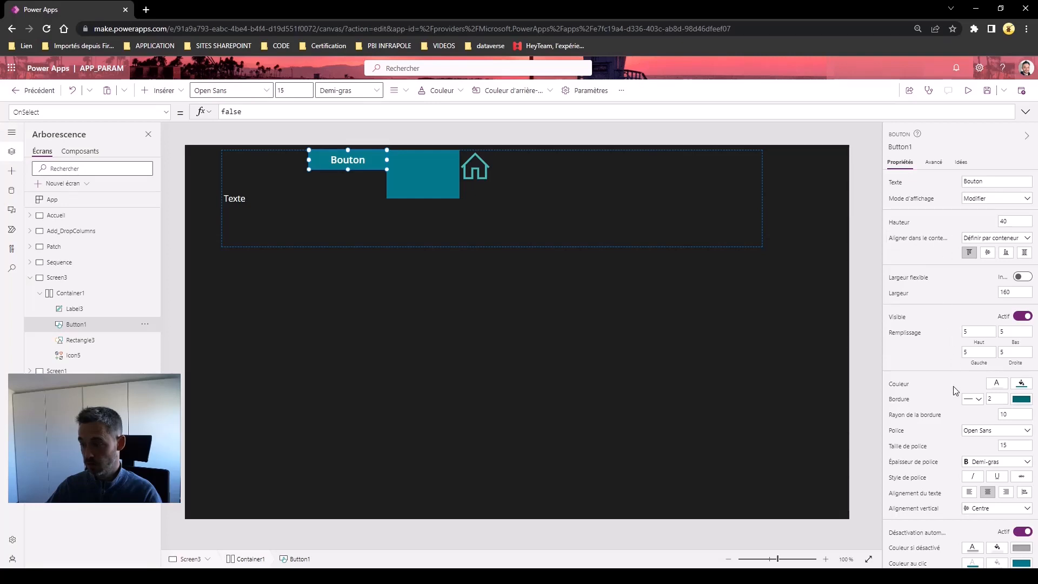
# Give Button1 its own alignment, vertically centred in Container1
pyautogui.scroll(-1, 954, 389)
pyautogui.scroll(1, 955, 390)
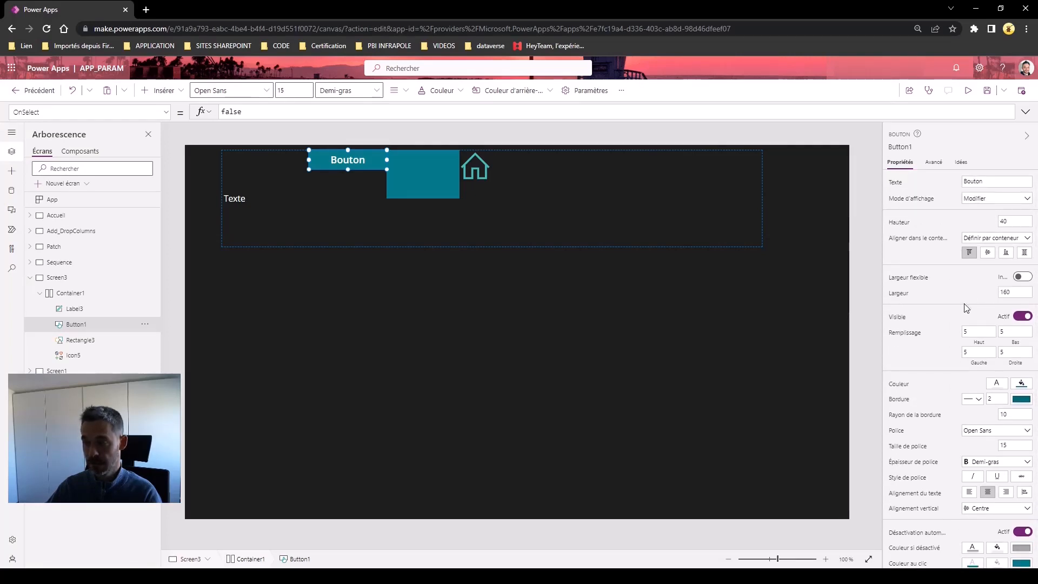
pyautogui.click(988, 253)
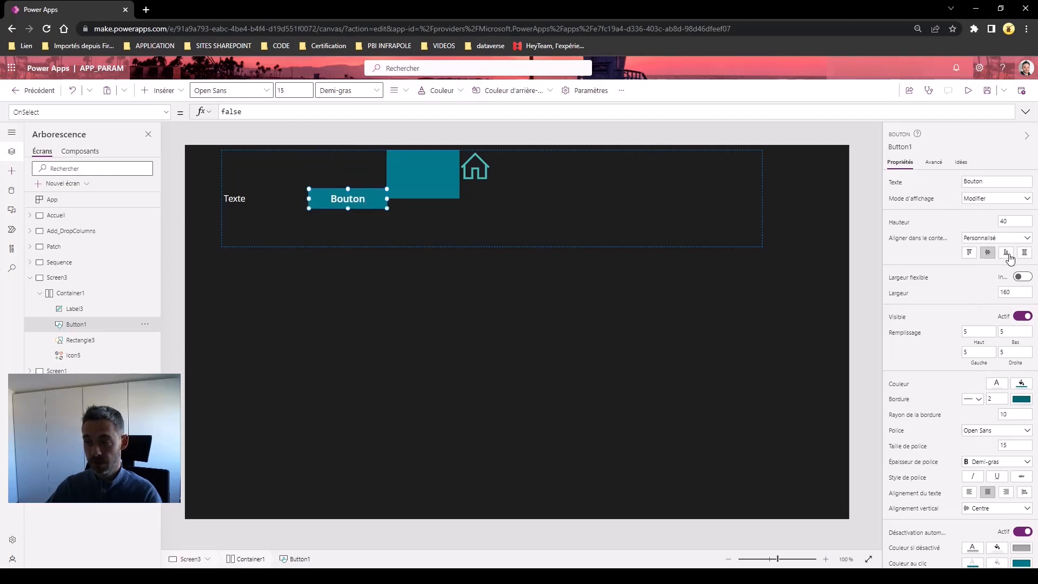
pyautogui.click(1008, 254)
pyautogui.click(1025, 254)
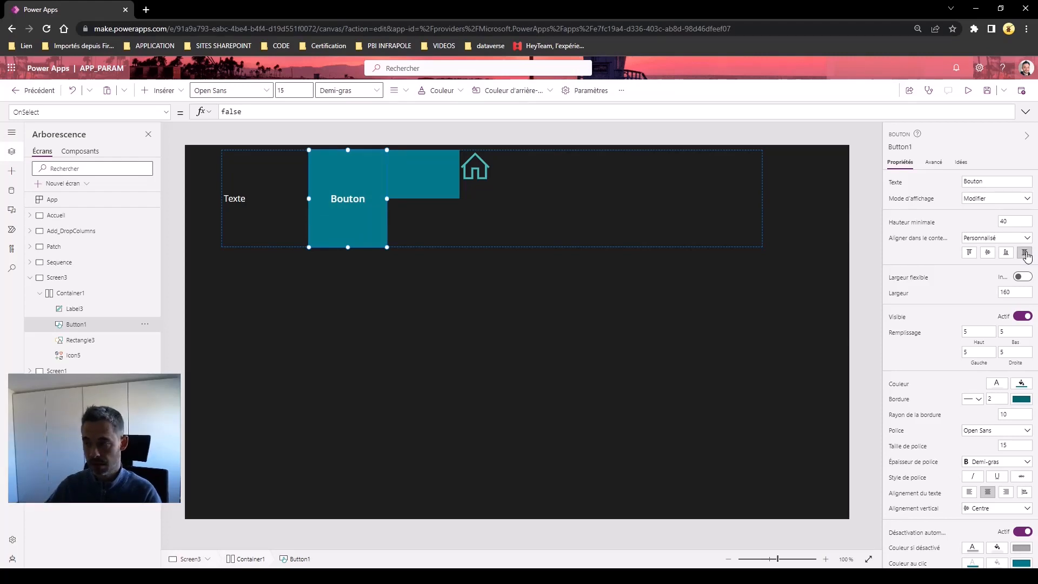
pyautogui.click(989, 254)
pyautogui.click(439, 183)
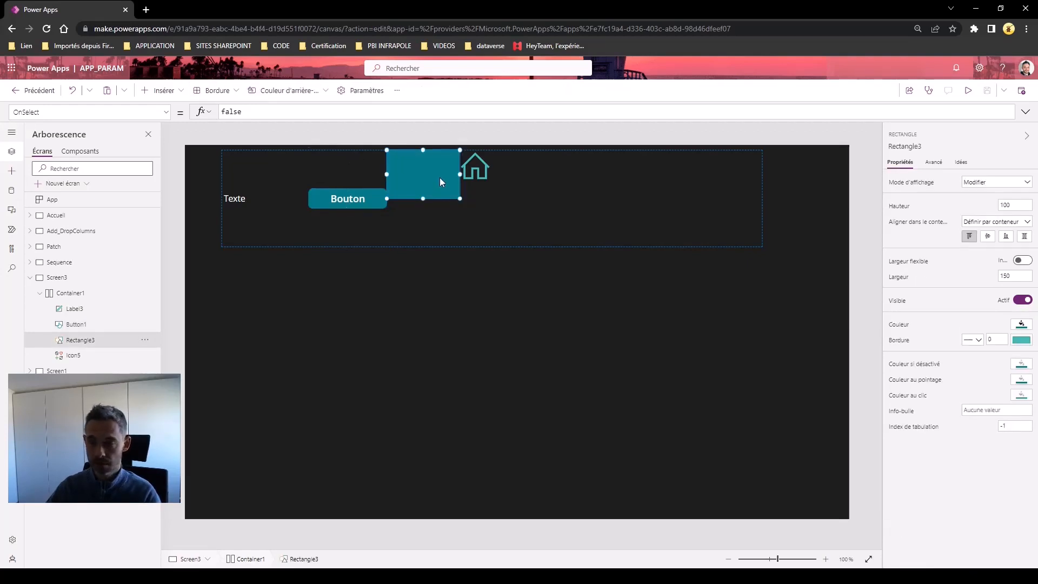
# Set Rectangle3's width to 185 and stretch it to the container's full height
pyautogui.click(1010, 274)
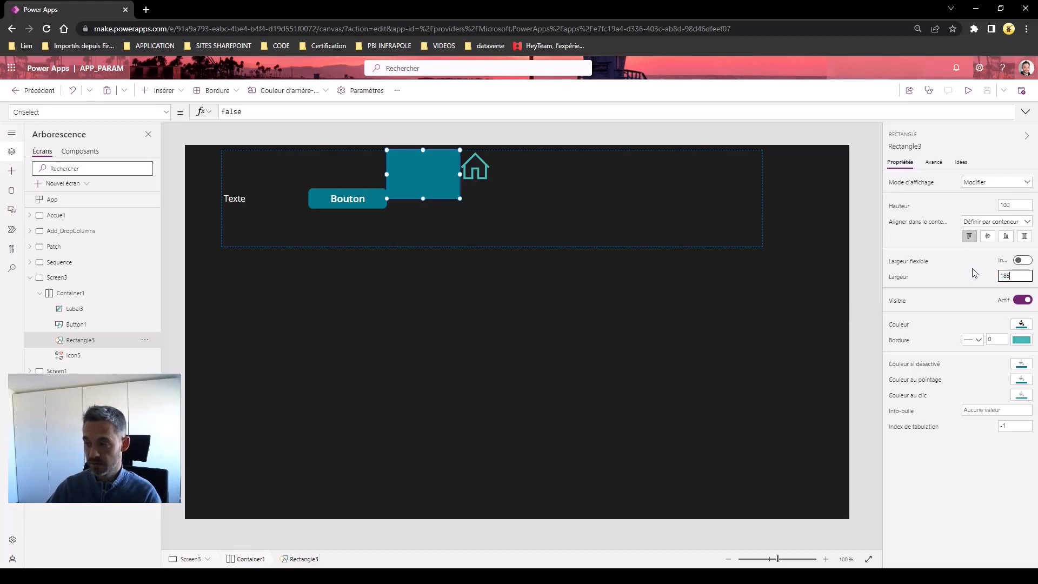
pyautogui.write('185')
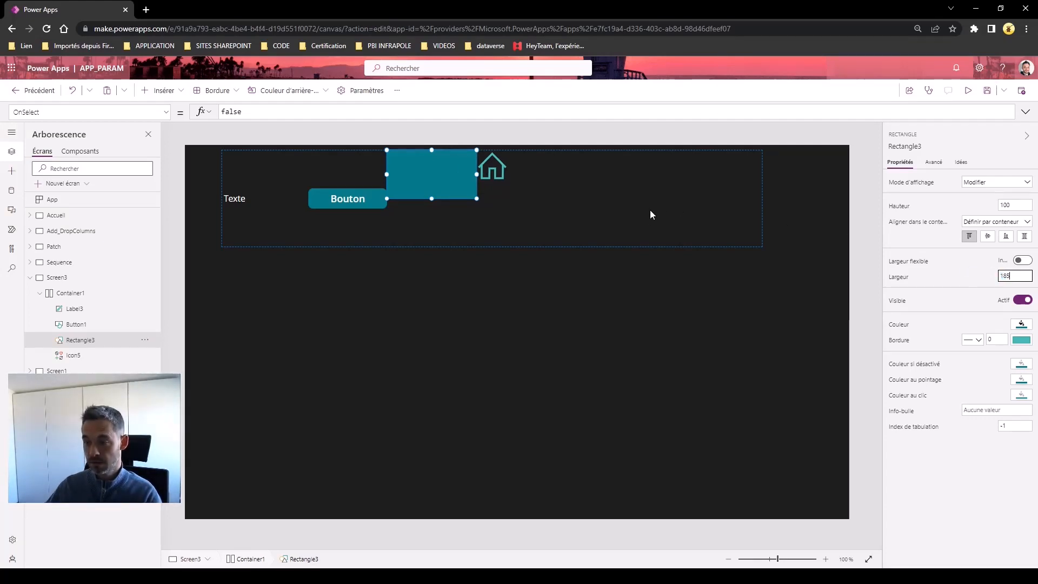
pyautogui.click(493, 170)
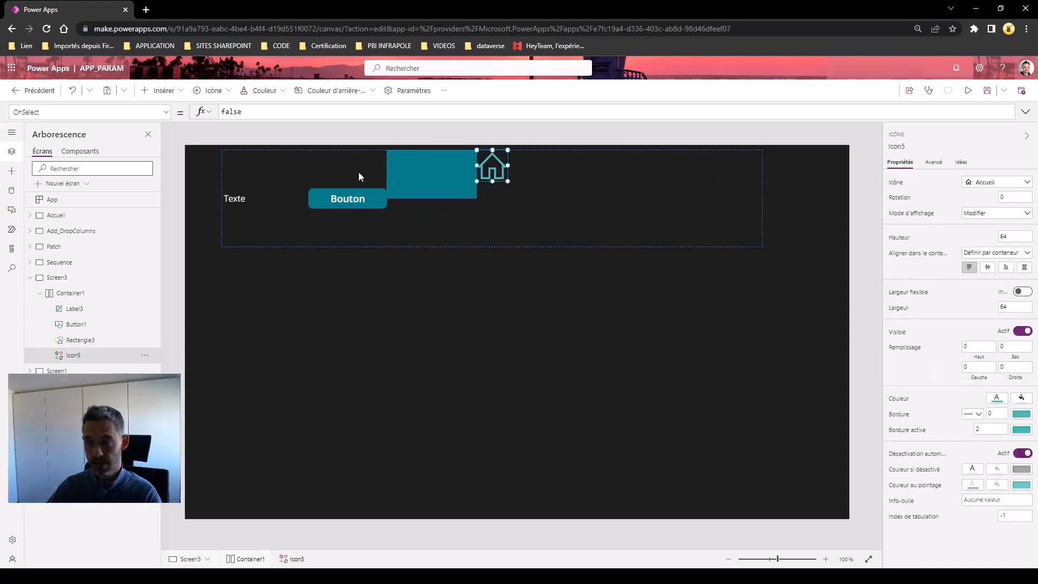
pyautogui.click(424, 174)
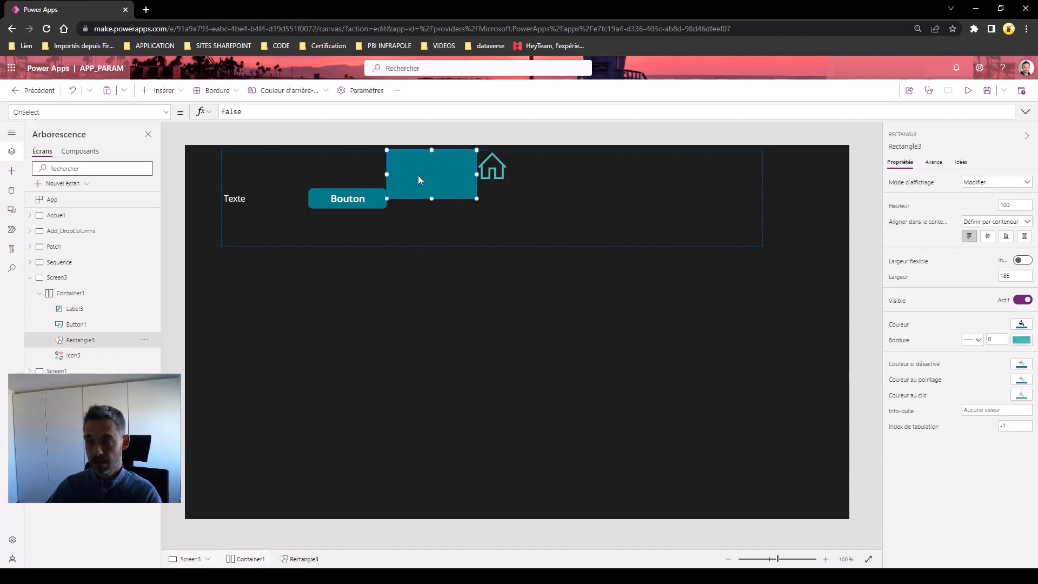
pyautogui.click(987, 237)
pyautogui.click(1024, 236)
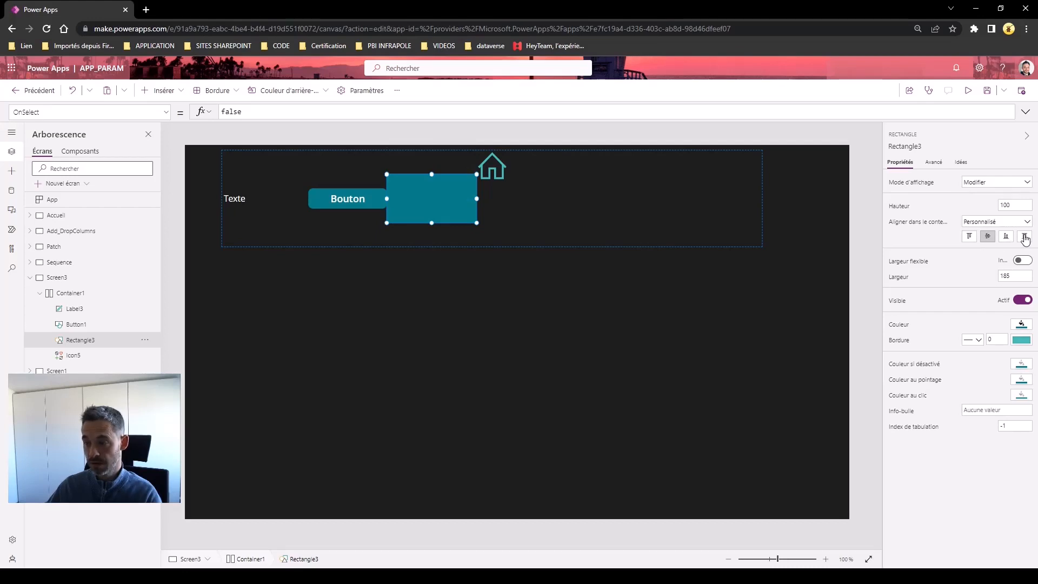
# Align the home icon Icon5 to the bottom of Container1
pyautogui.click(503, 173)
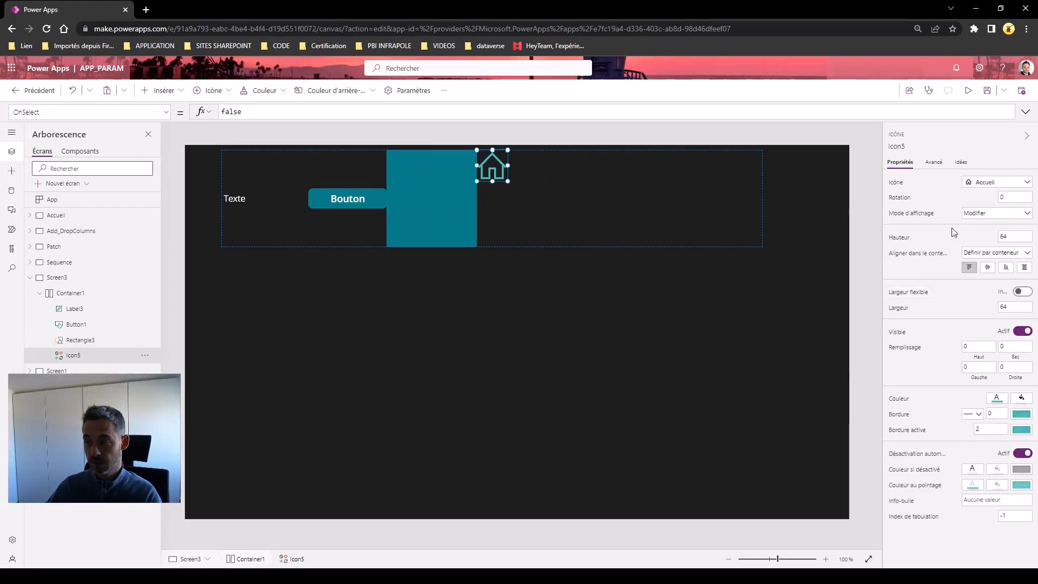
pyautogui.click(1006, 268)
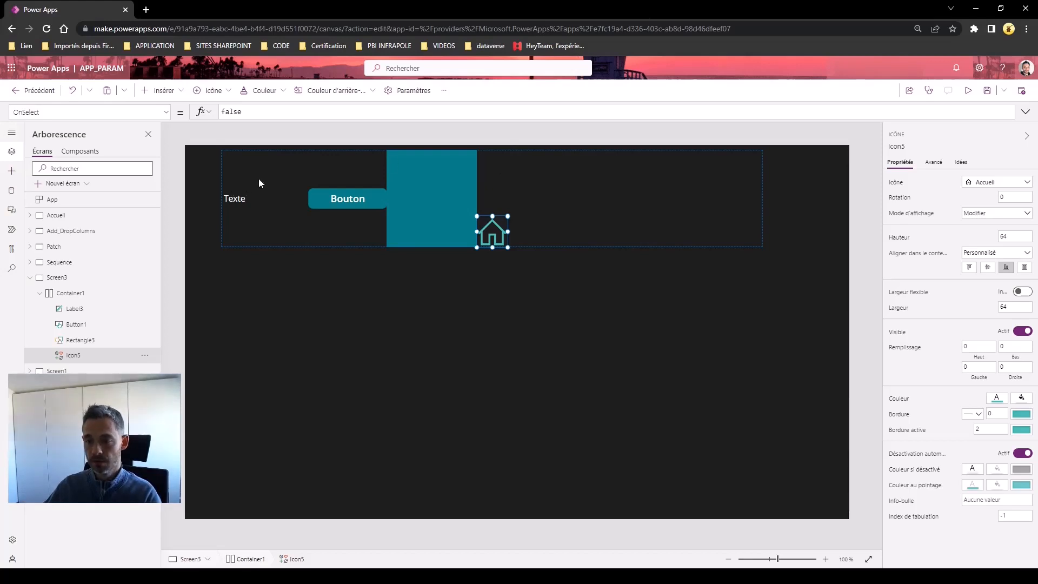
pyautogui.click(629, 314)
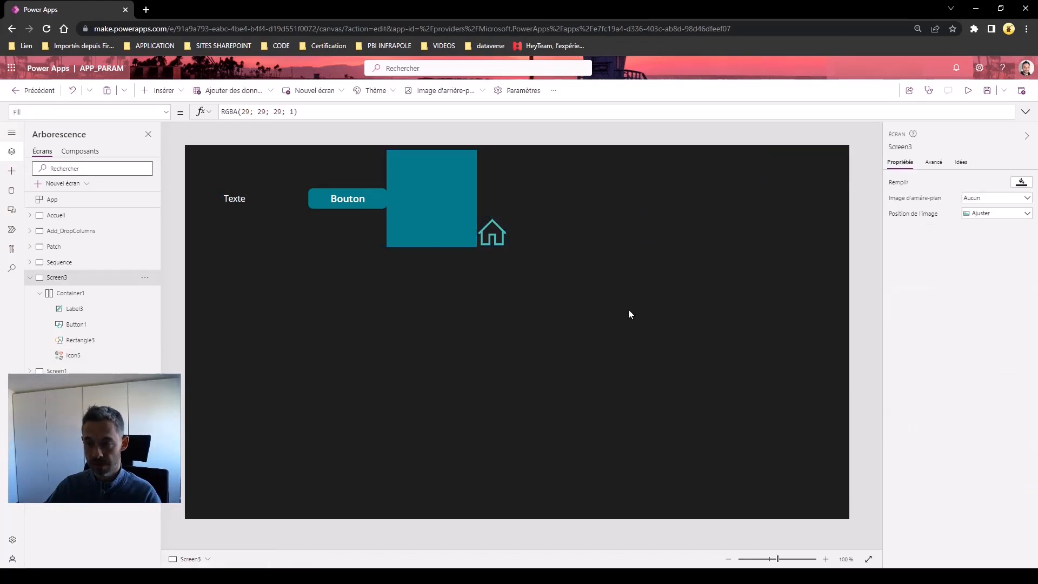
# Insert Button4 and place it right of the container at position 925, 315
pyautogui.click(162, 90)
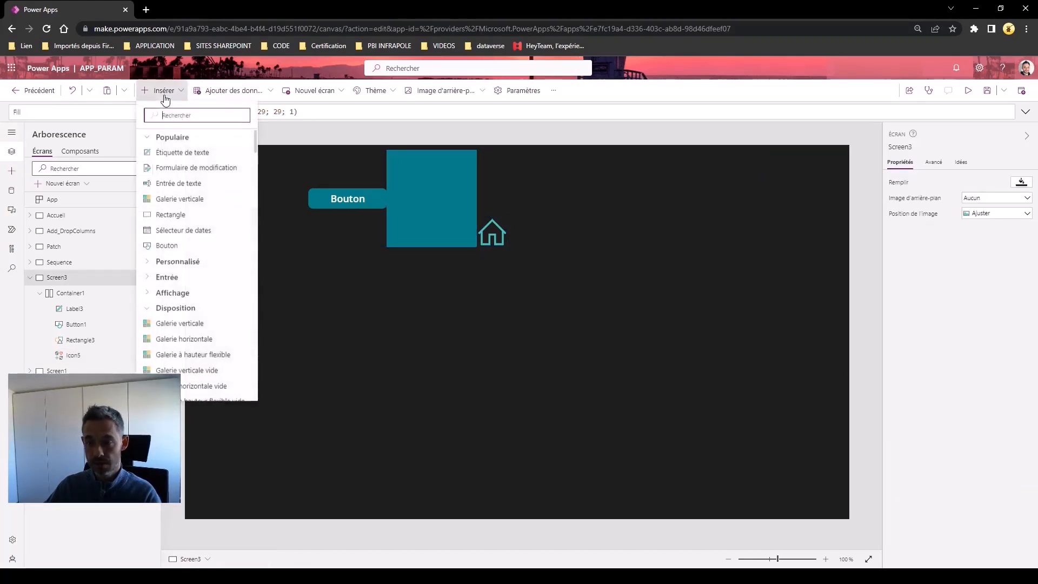
pyautogui.click(167, 245)
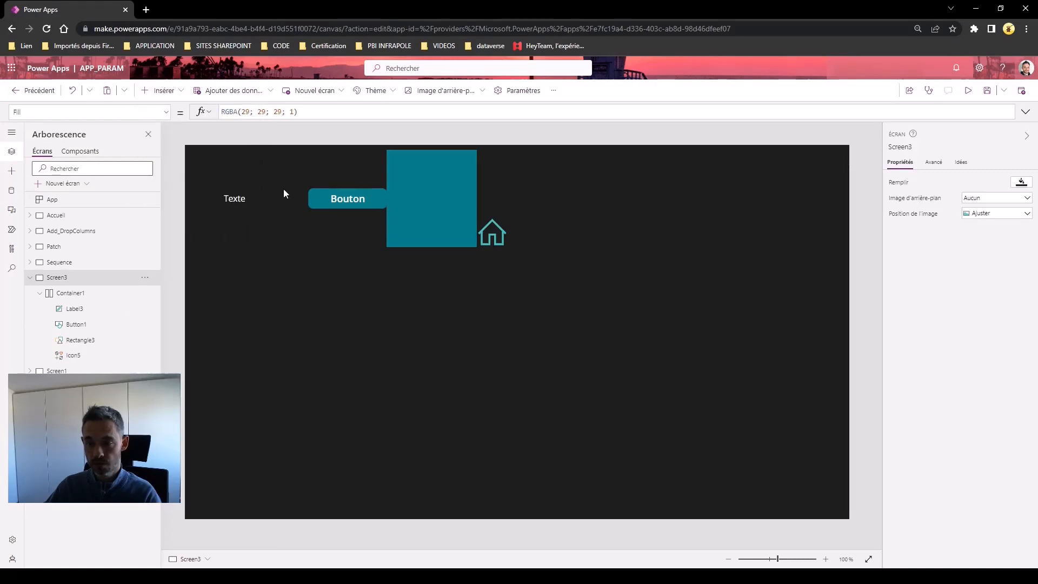
pyautogui.moveTo(249, 179); pyautogui.dragTo(669, 316)
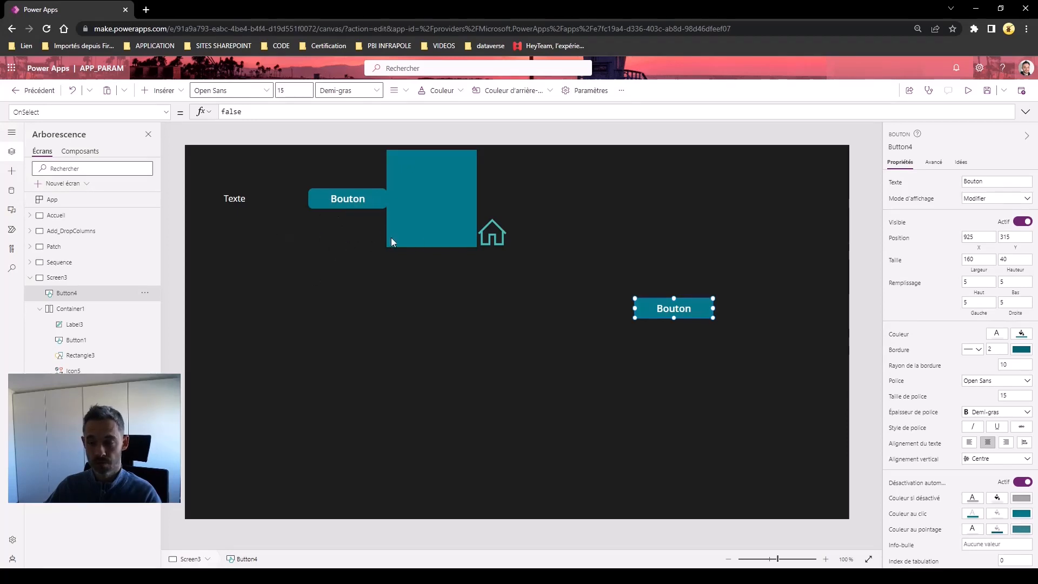
# Set Button4's OnSelect formula to UpdateContext({uc_visible:!uc_visible})
pyautogui.moveTo(259, 111); pyautogui.dragTo(182, 112)
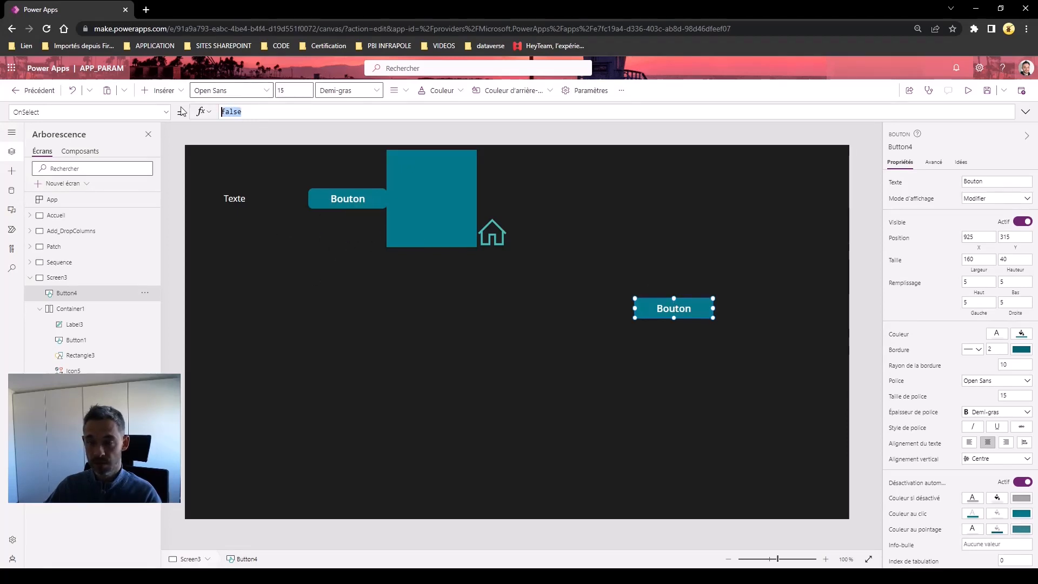
pyautogui.write('Upda')
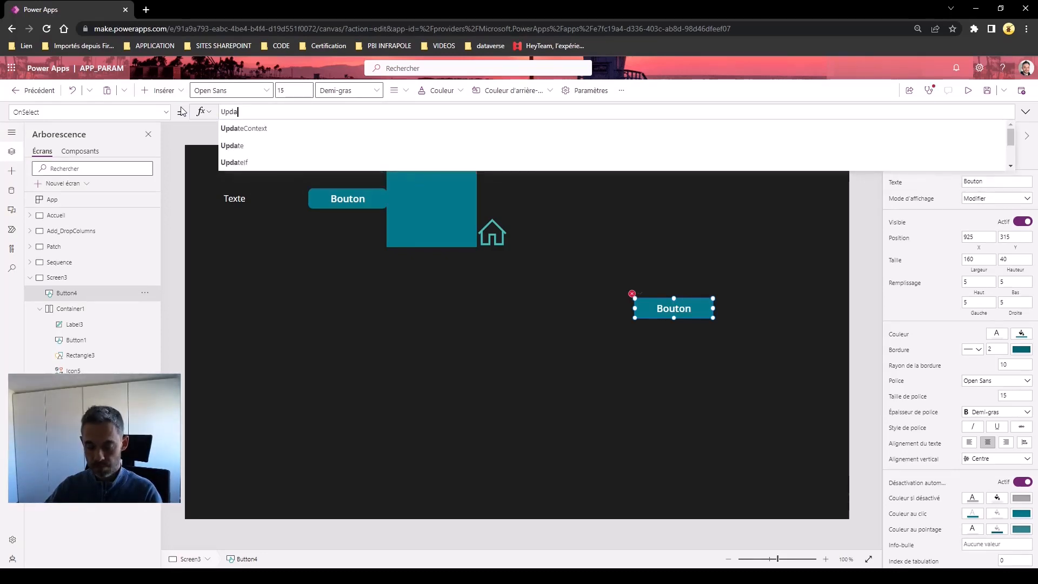
pyautogui.write('teConte')
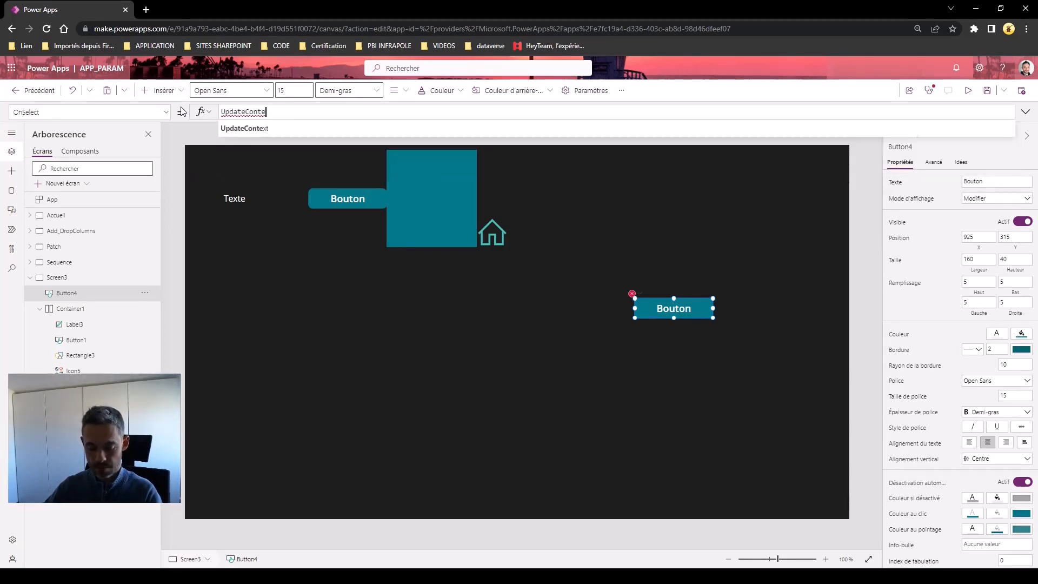
pyautogui.write('xt({')
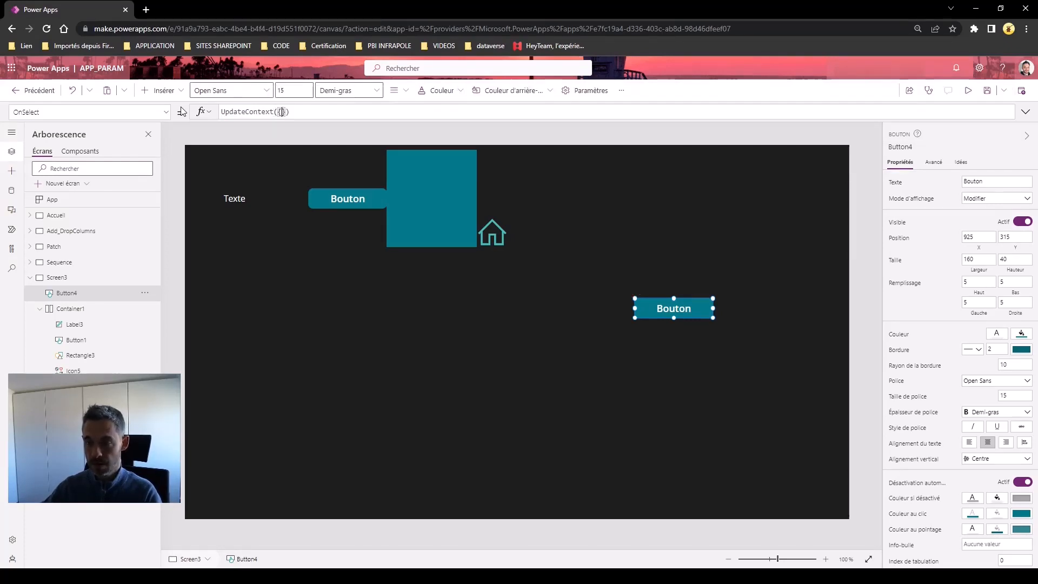
pyautogui.write('uc_v')
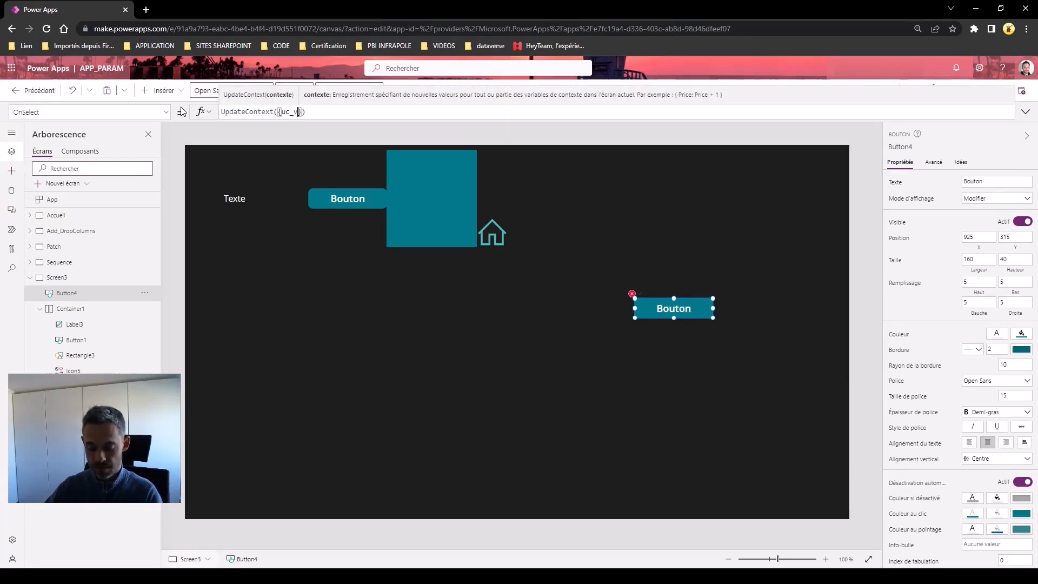
pyautogui.write('isible:!')
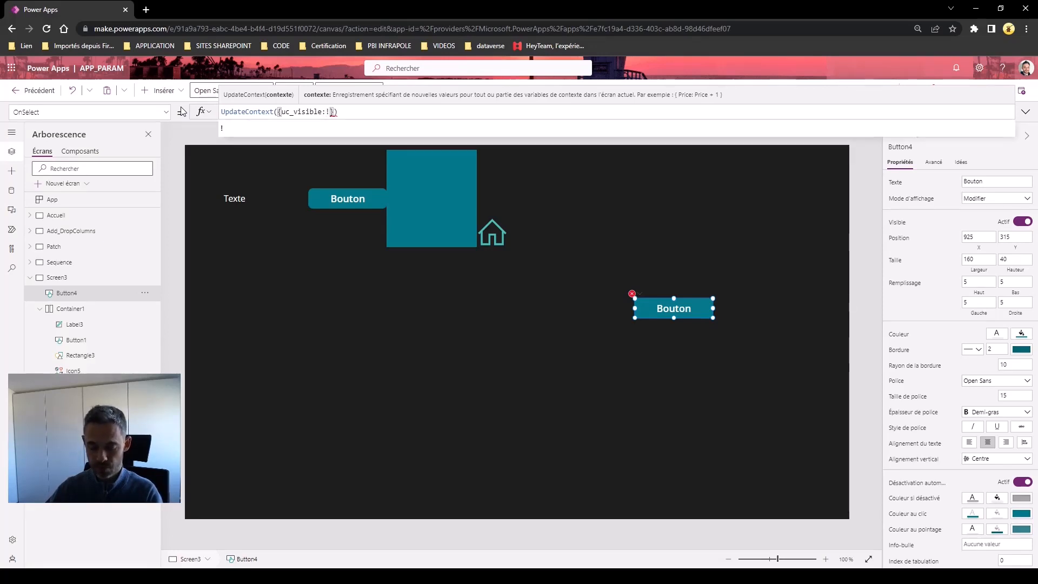
pyautogui.write('_vi')
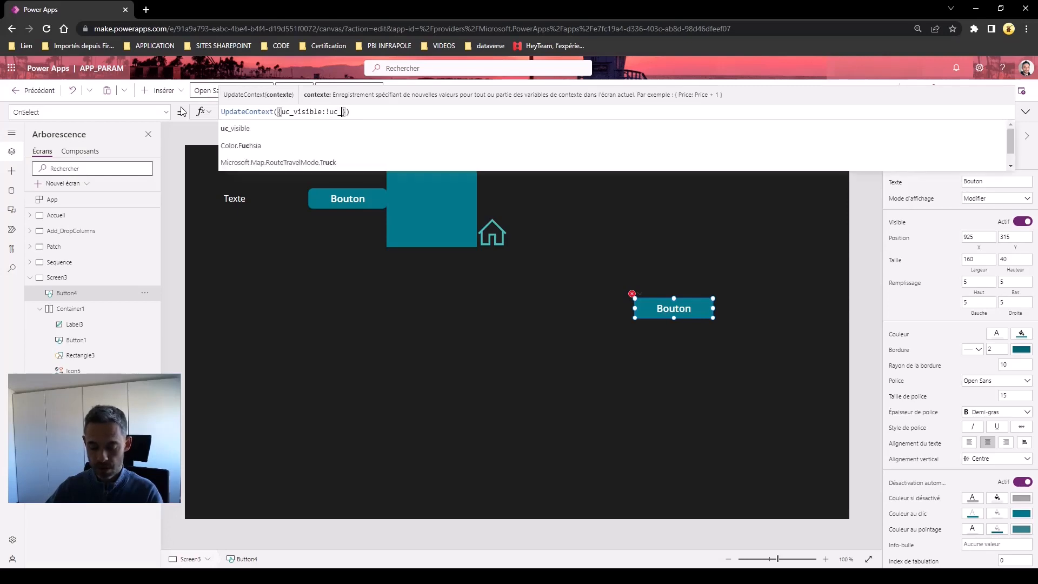
pyautogui.write('sible')
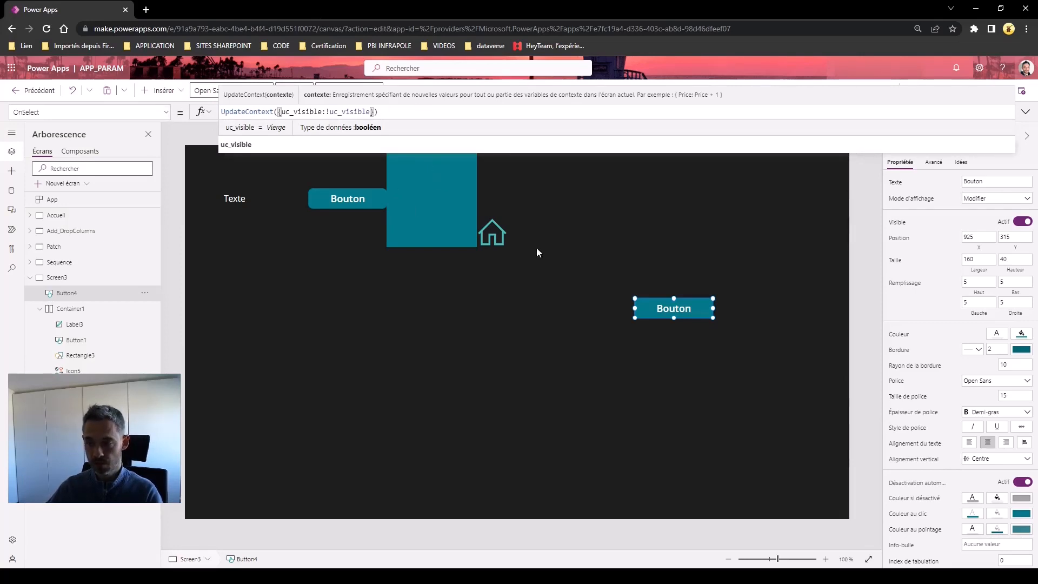
pyautogui.click(418, 188)
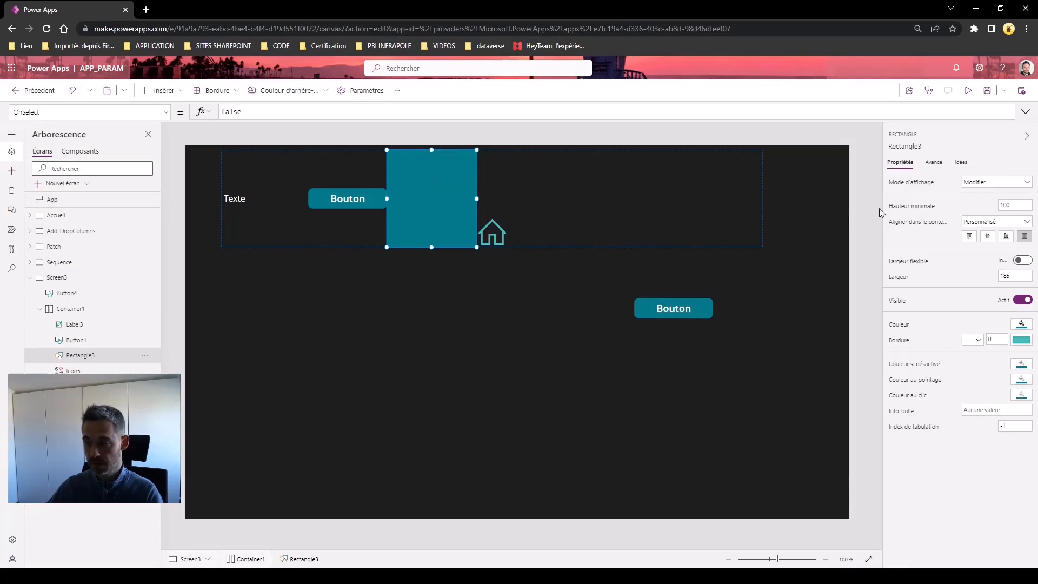
# Set Rectangle3's Visible property to uc_visible, correcting the misspelled variable name
pyautogui.click(903, 307)
pyautogui.click(234, 110)
pyautogui.moveTo(239, 113); pyautogui.dragTo(219, 114)
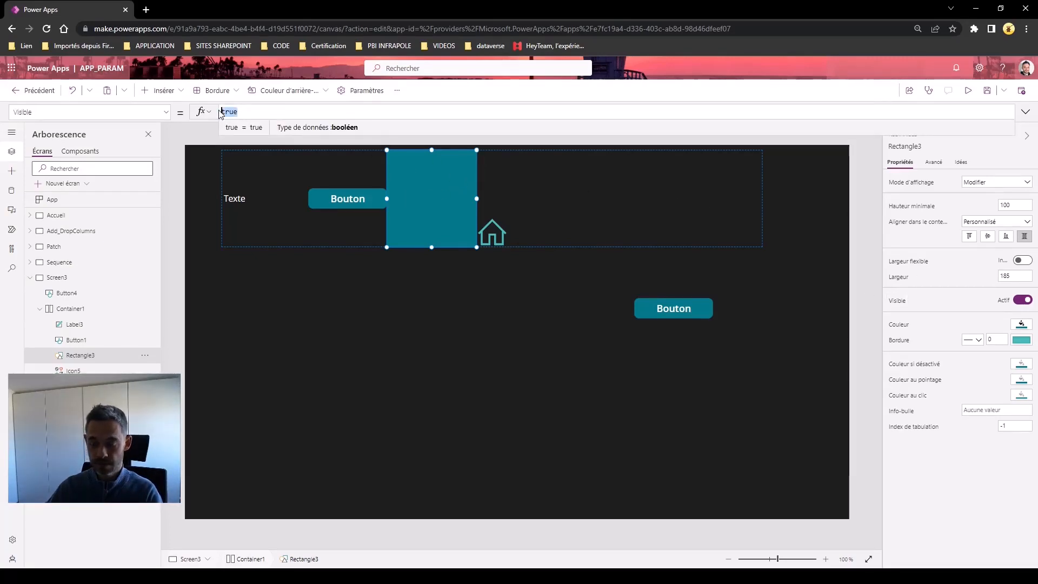
pyautogui.write('uc_visb')
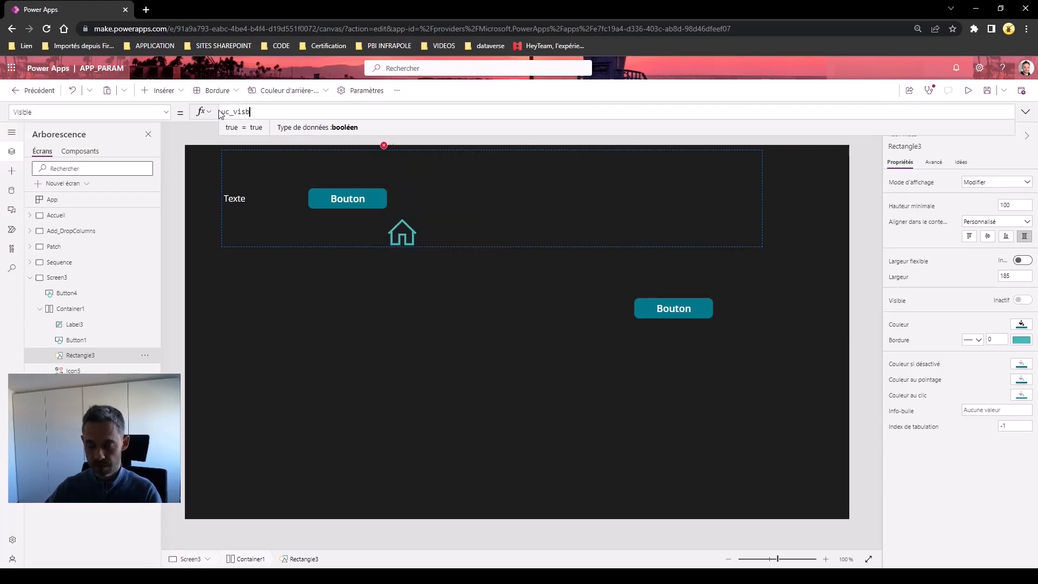
pyautogui.press('Left')
pyautogui.press('Left')
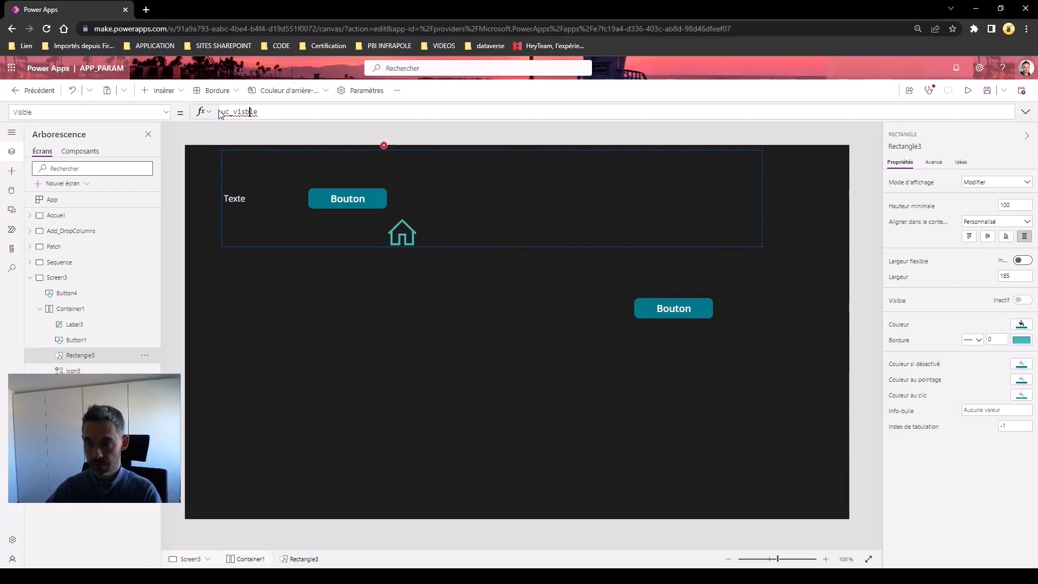
pyautogui.write('i')
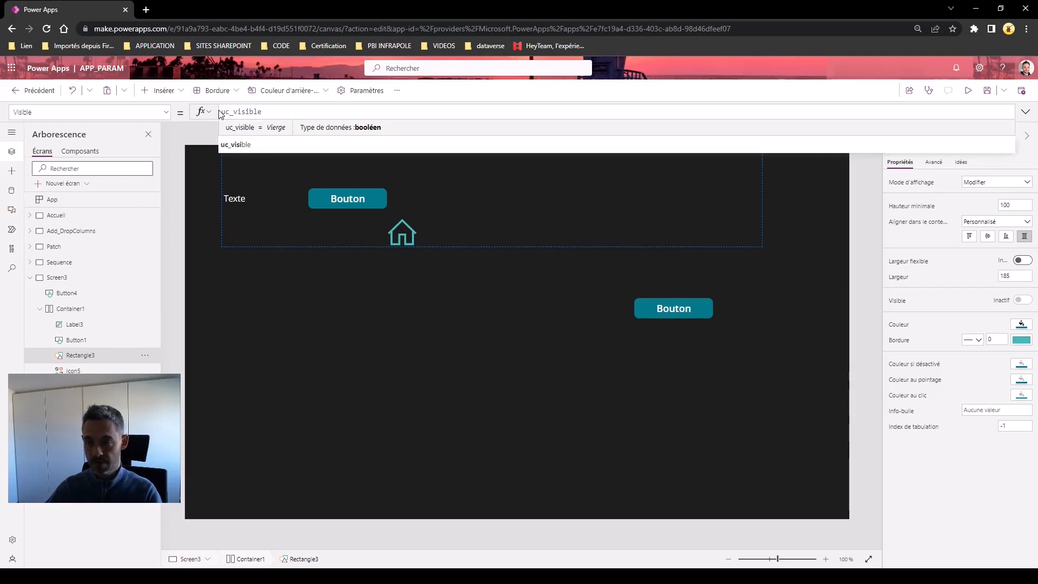
# Preview the app, toggle the teal rectangle repeatedly with Button4, then exit with it shown
pyautogui.click(967, 90)
pyautogui.click(733, 294)
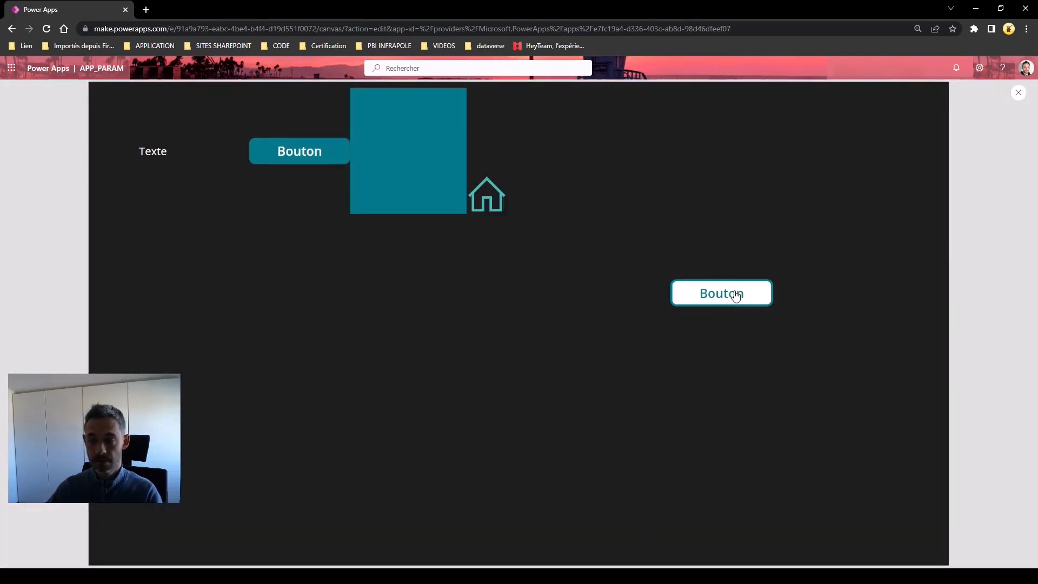
pyautogui.click(736, 295)
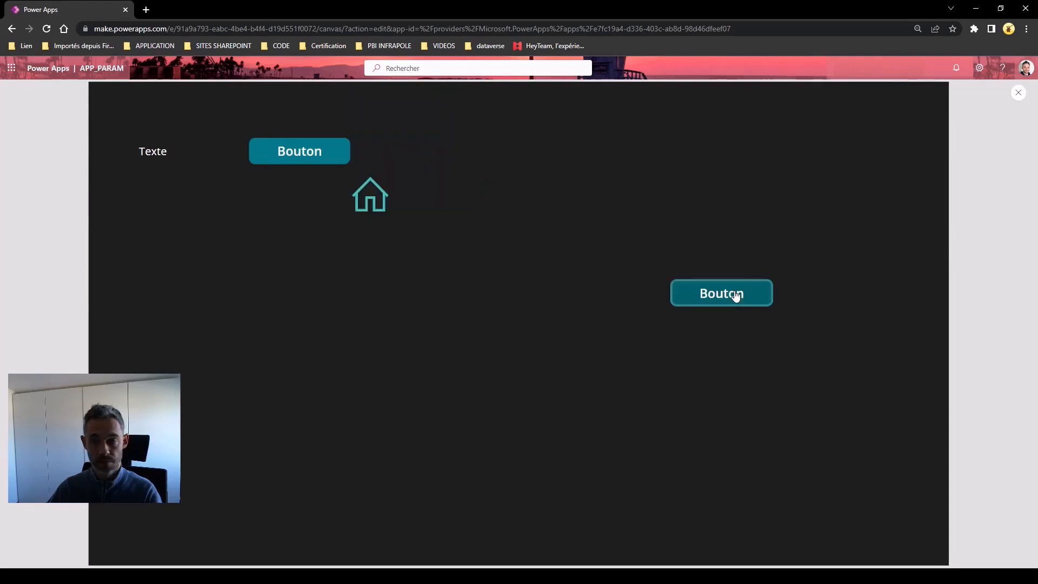
pyautogui.click(736, 294)
pyautogui.click(735, 295)
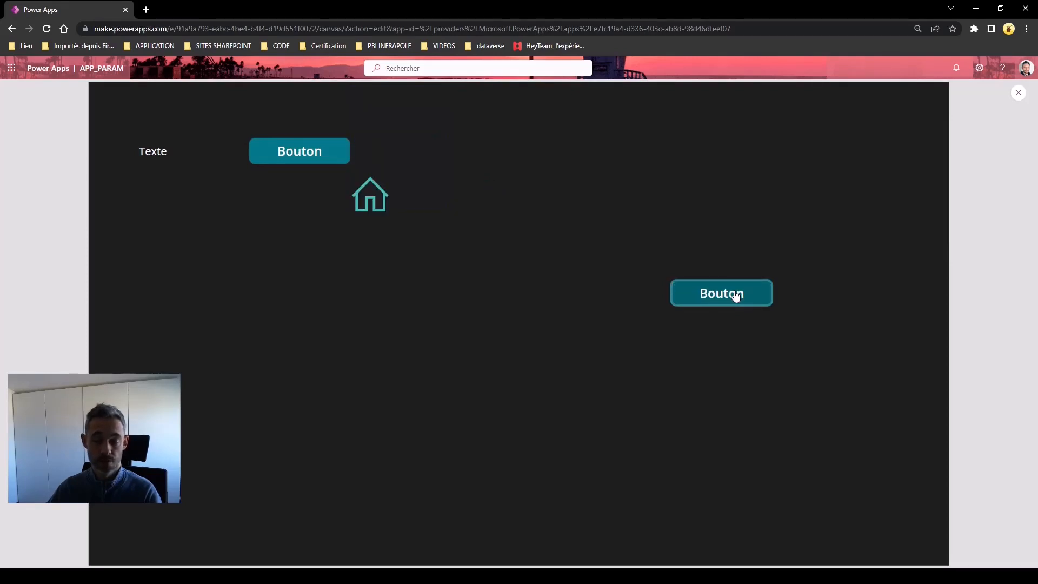
pyautogui.click(735, 294)
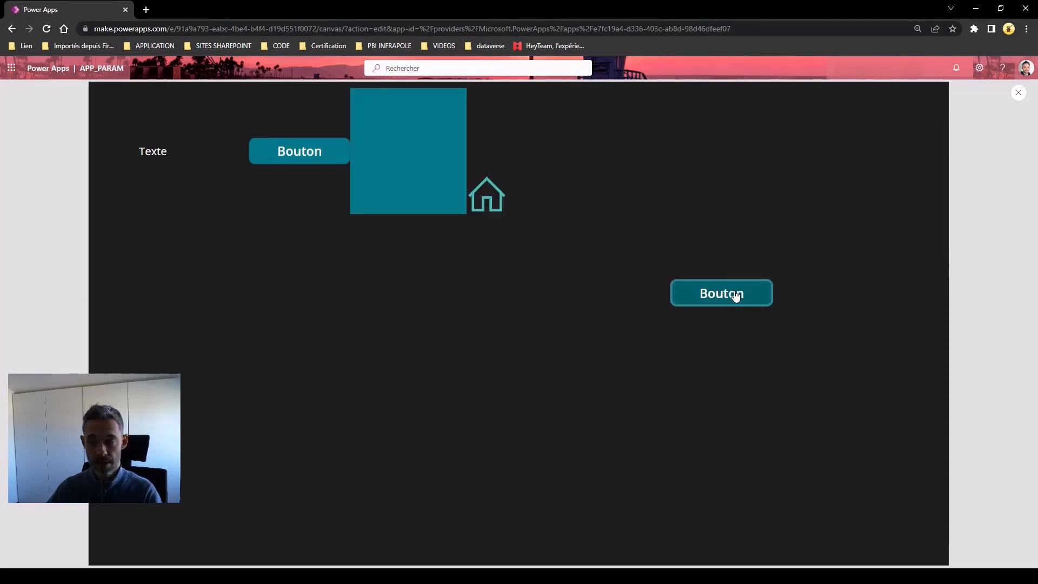
pyautogui.click(736, 295)
pyautogui.click(735, 294)
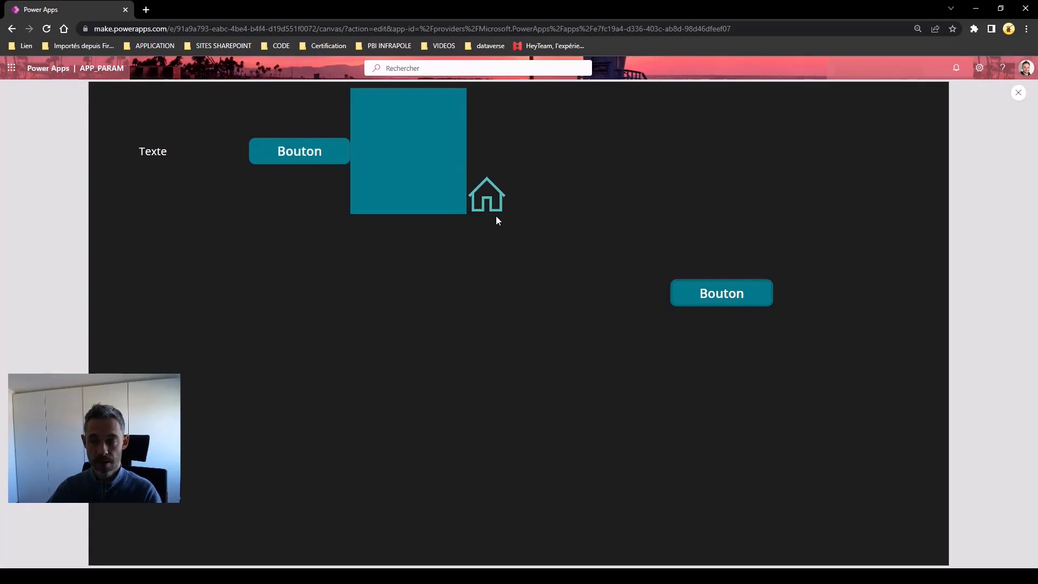
pyautogui.click(719, 295)
pyautogui.click(721, 295)
pyautogui.click(721, 296)
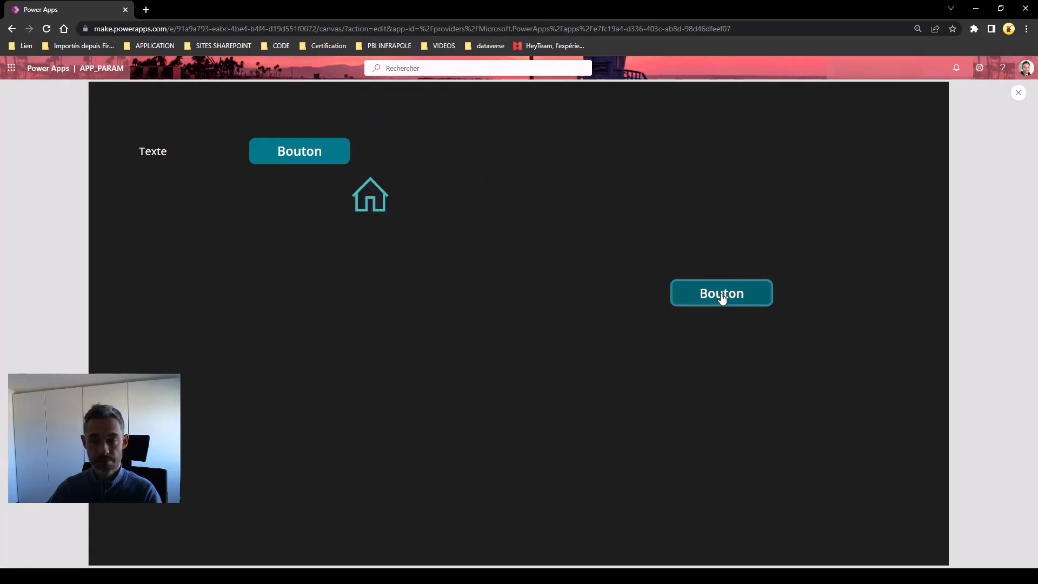
pyautogui.click(723, 297)
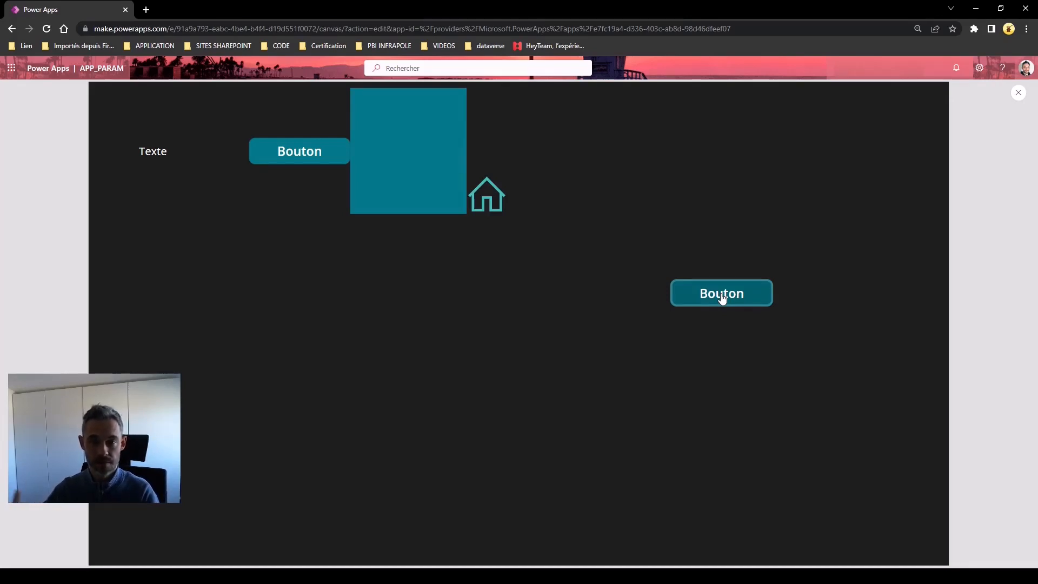
pyautogui.click(723, 297)
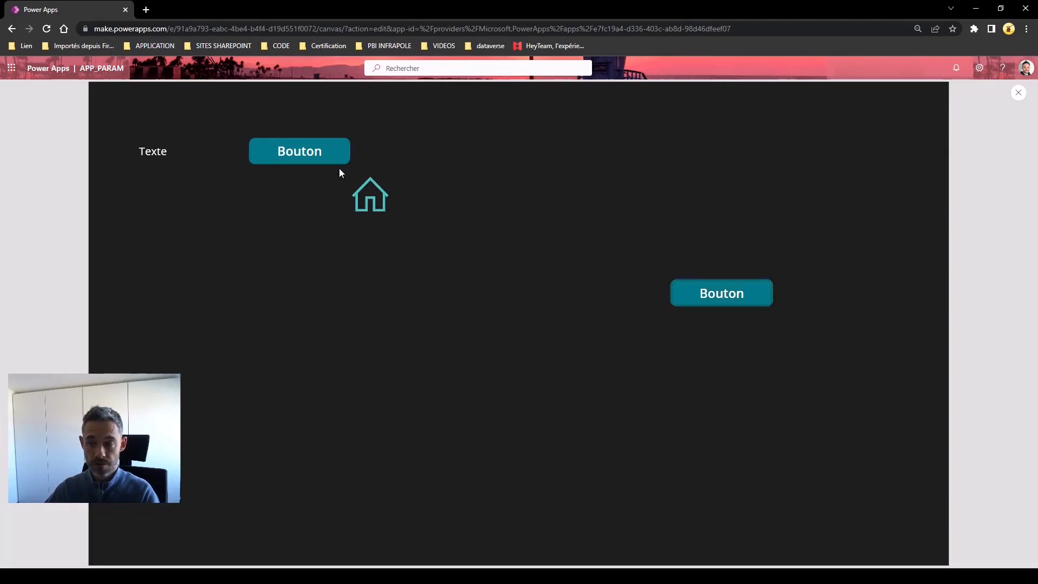
pyautogui.click(712, 296)
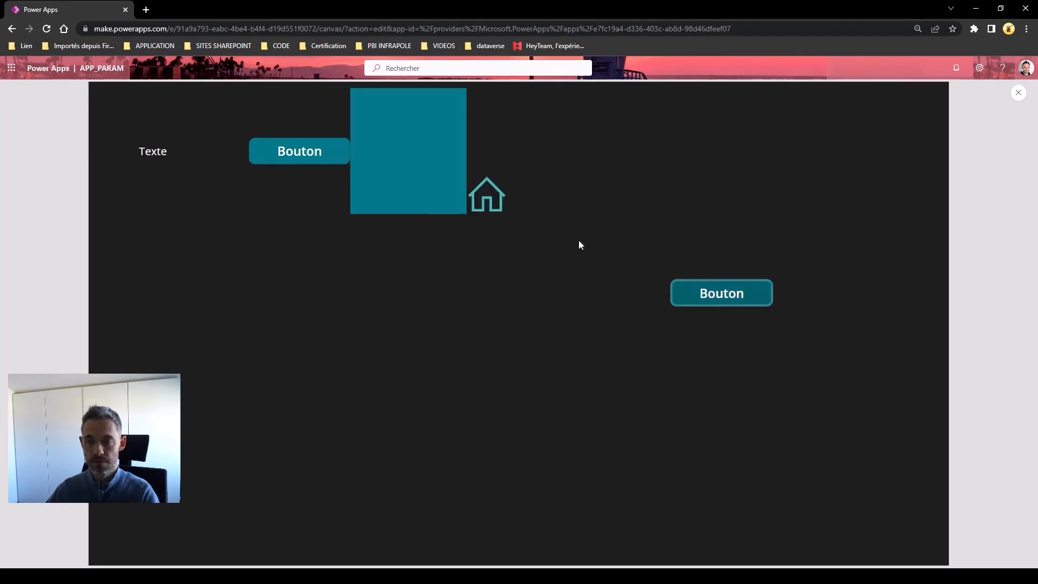
pyautogui.click(1018, 93)
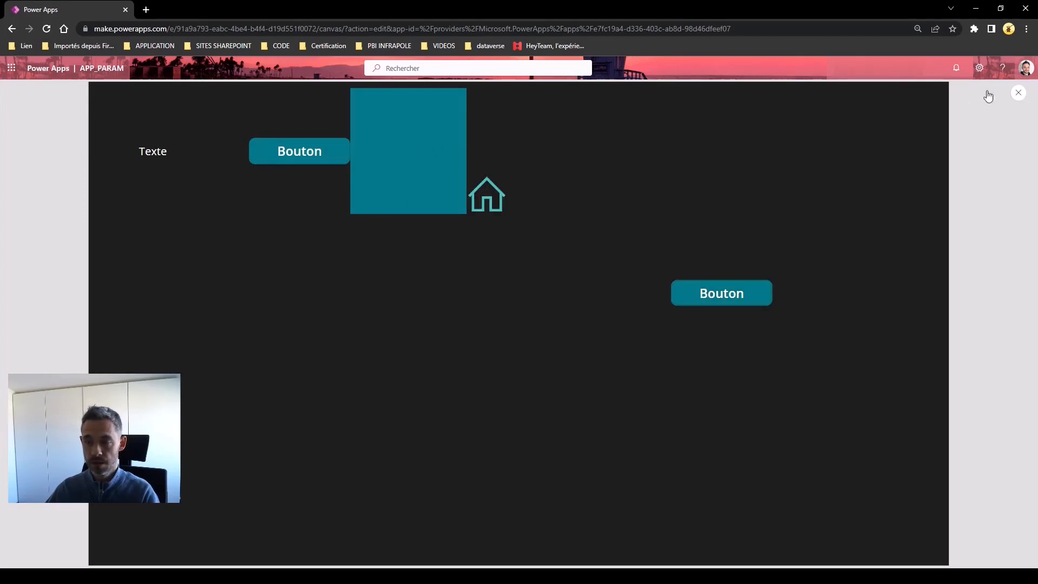
# Select the Texte label, button, teal rectangle and home icon together for copying
pyautogui.click(252, 202)
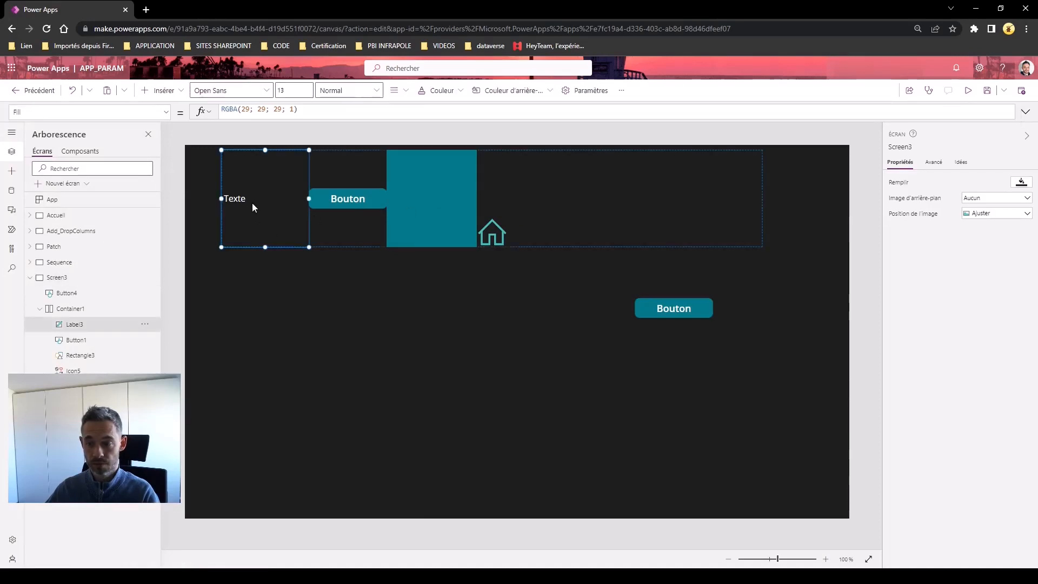
pyautogui.keyDown('shift'); pyautogui.click(342, 202); pyautogui.keyUp('shift')
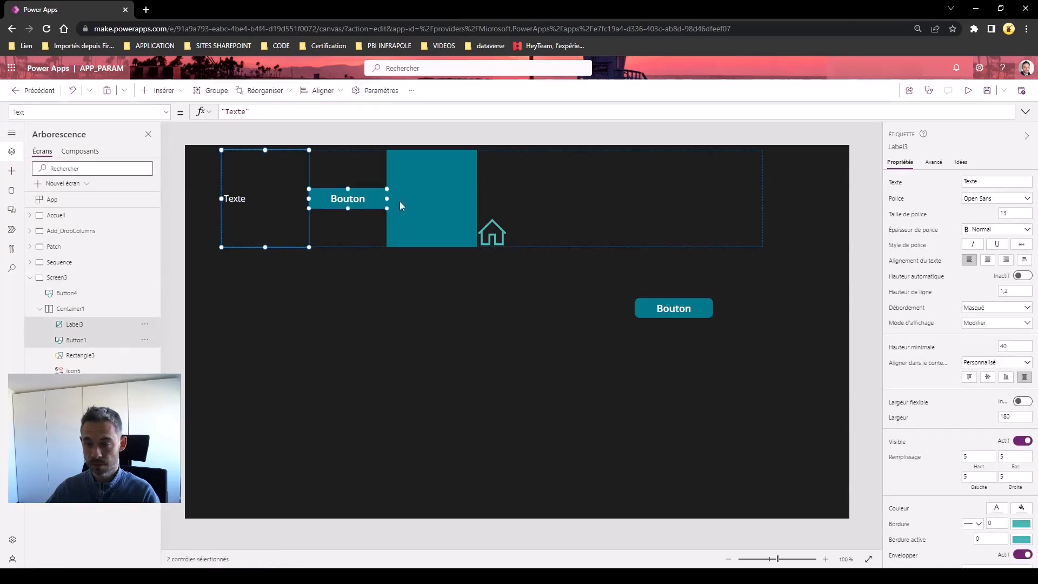
pyautogui.keyDown('shift'); pyautogui.click(432, 206); pyautogui.keyUp('shift')
pyautogui.keyDown('shift'); pyautogui.click(492, 232); pyautogui.keyUp('shift')
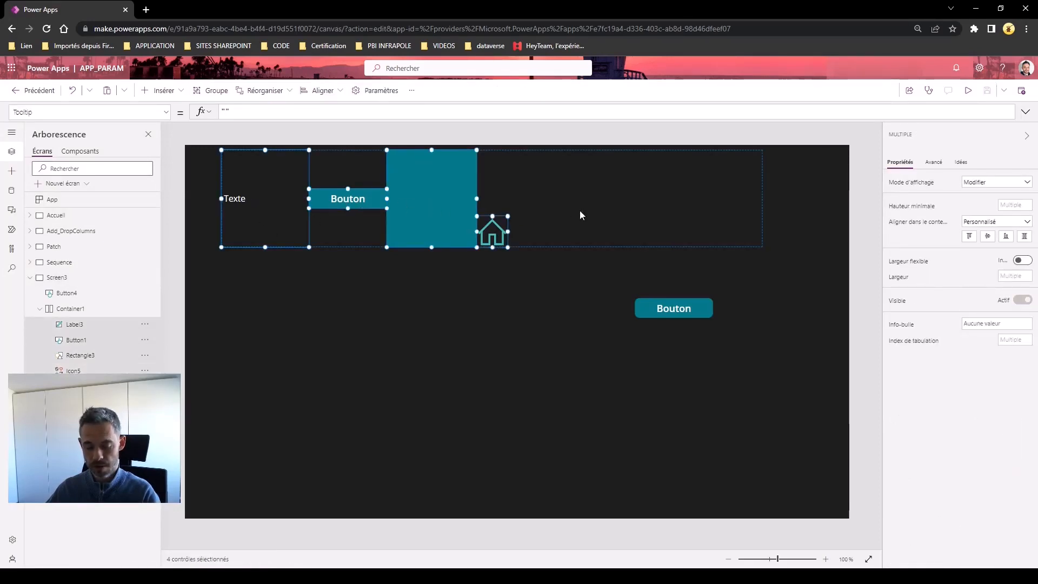
pyautogui.click(355, 300)
# Add a vertical container below the first row, make it narrow and tall, and paste the four controls into it
pyautogui.click(163, 90)
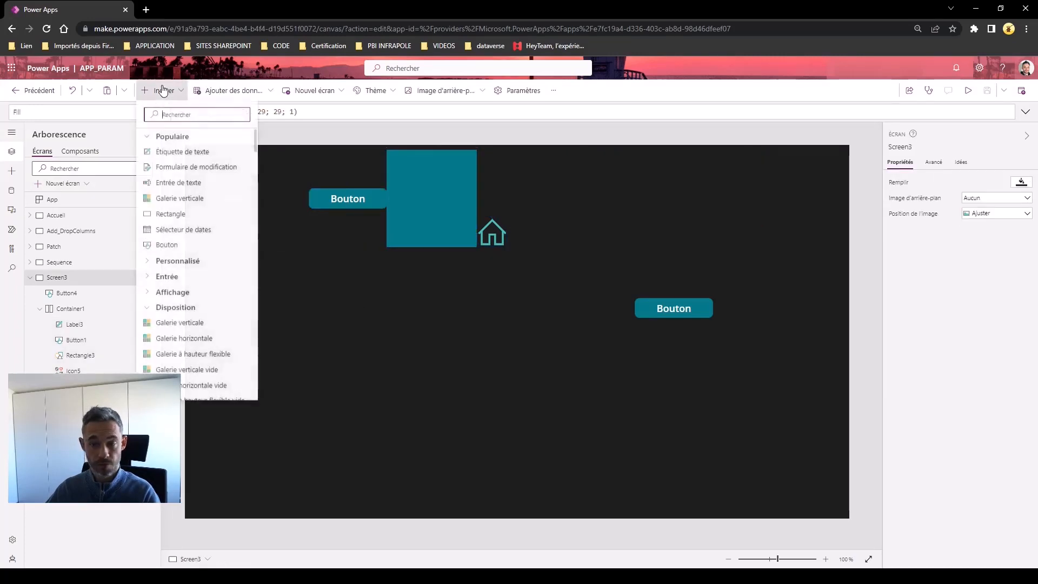
pyautogui.scroll(-3, 184, 297)
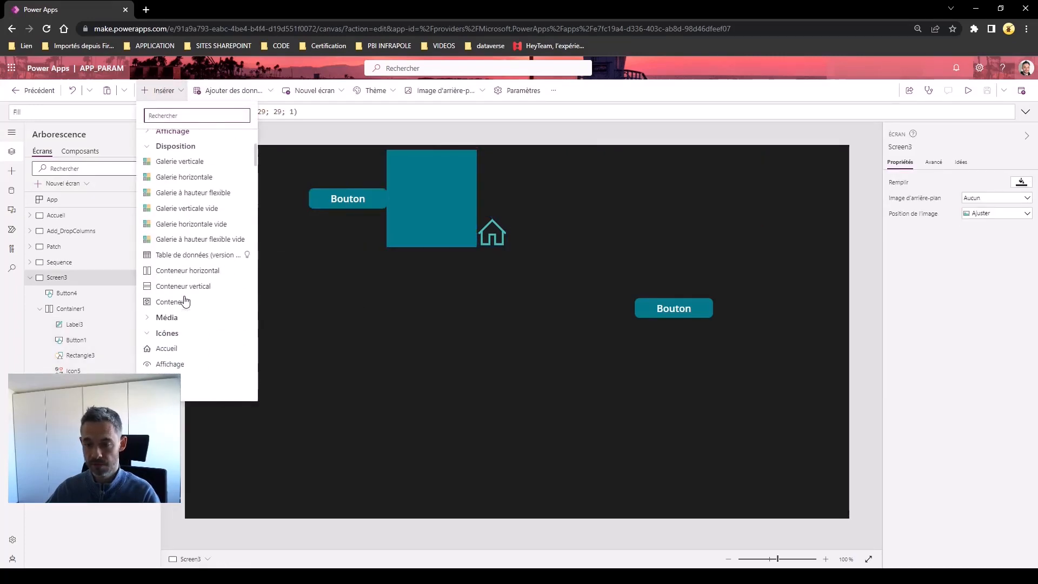
pyautogui.click(181, 288)
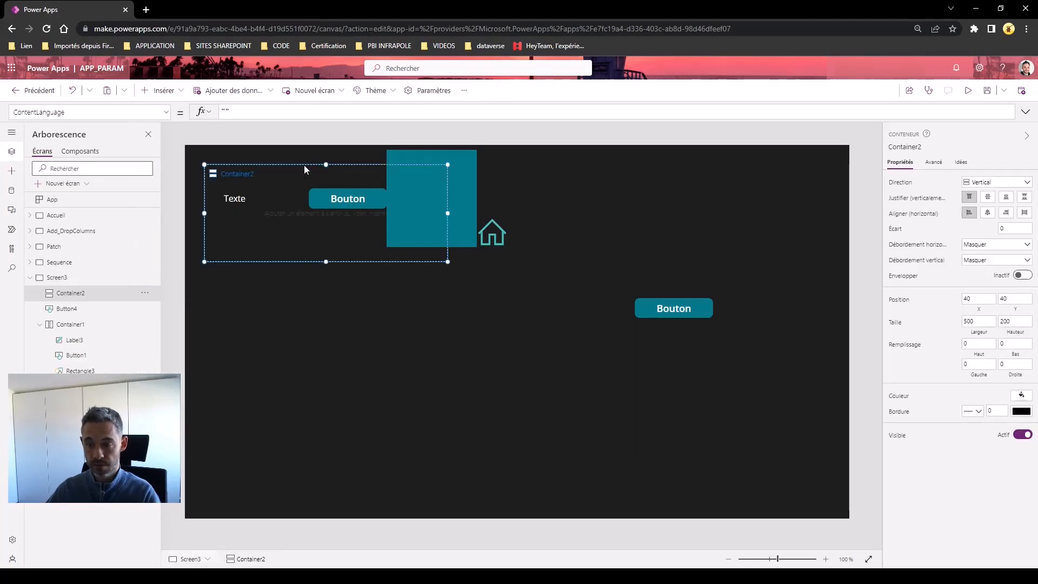
pyautogui.moveTo(304, 165); pyautogui.dragTo(310, 257)
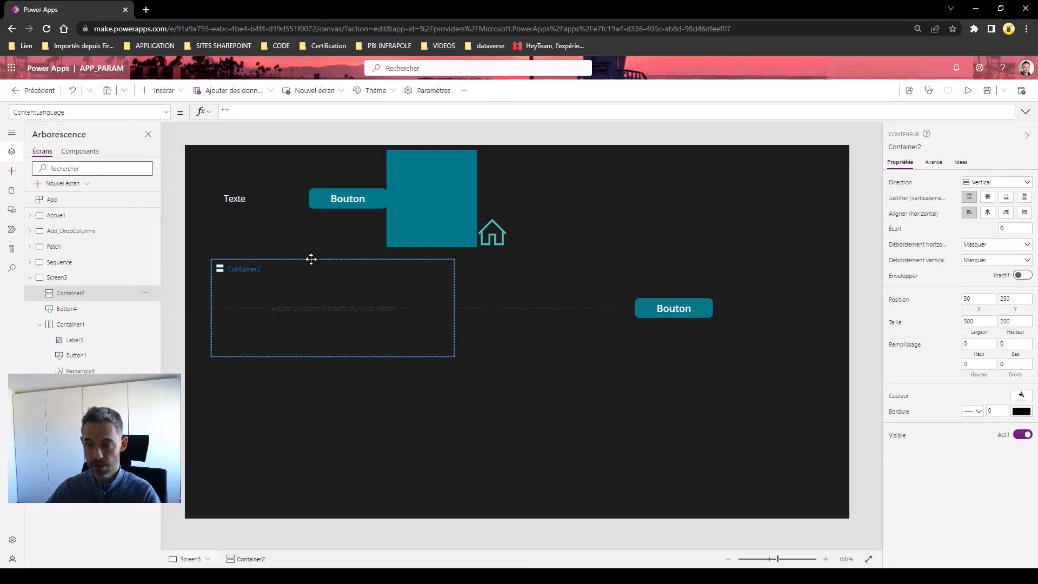
pyautogui.moveTo(454, 357); pyautogui.dragTo(386, 508)
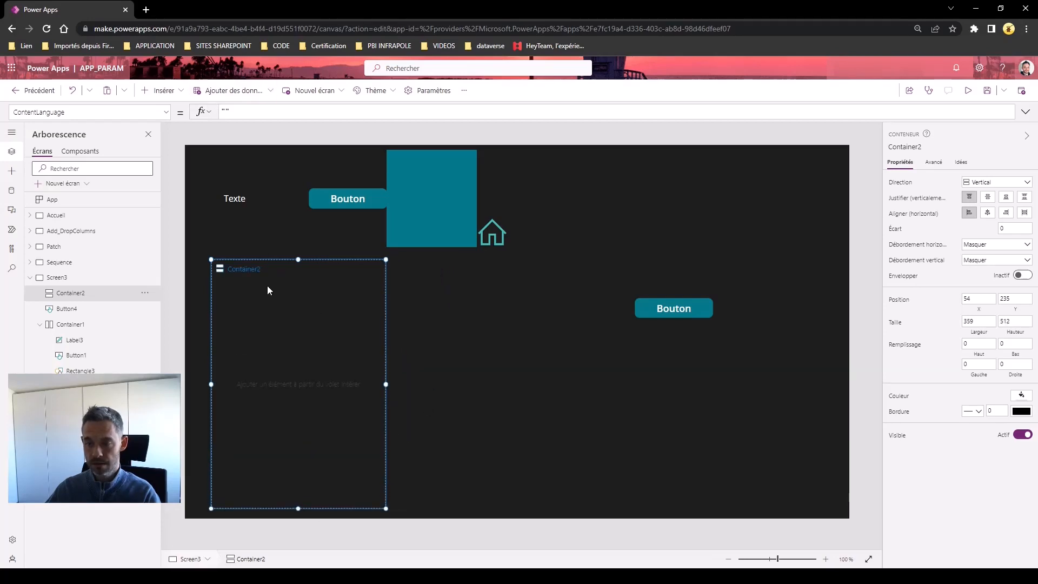
pyautogui.hotkey('ctrl', 'v')
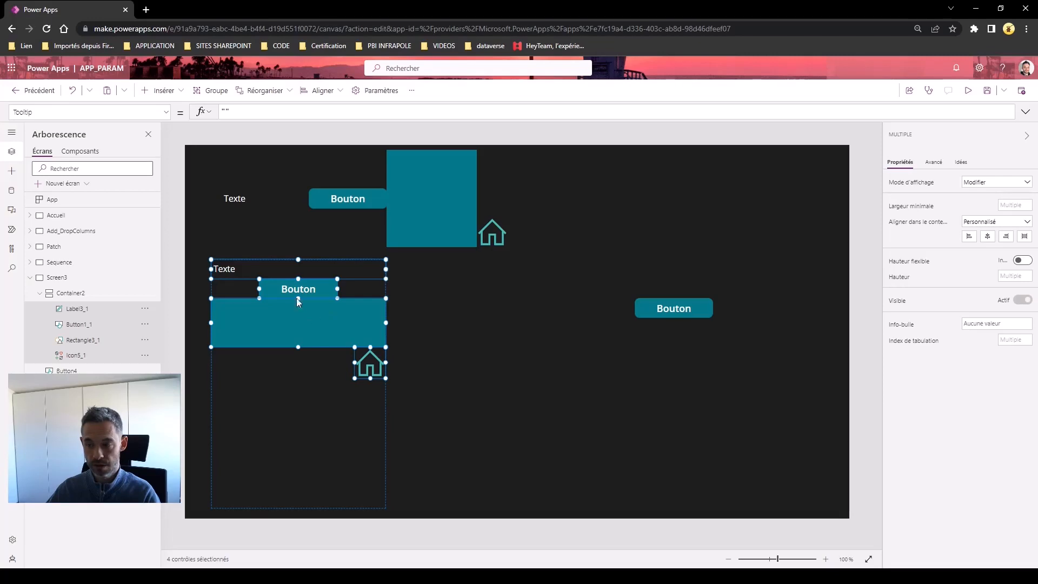
# Align the copied home icon to the container's left edge and stretch the copied button to full width
pyautogui.click(246, 370)
pyautogui.click(370, 365)
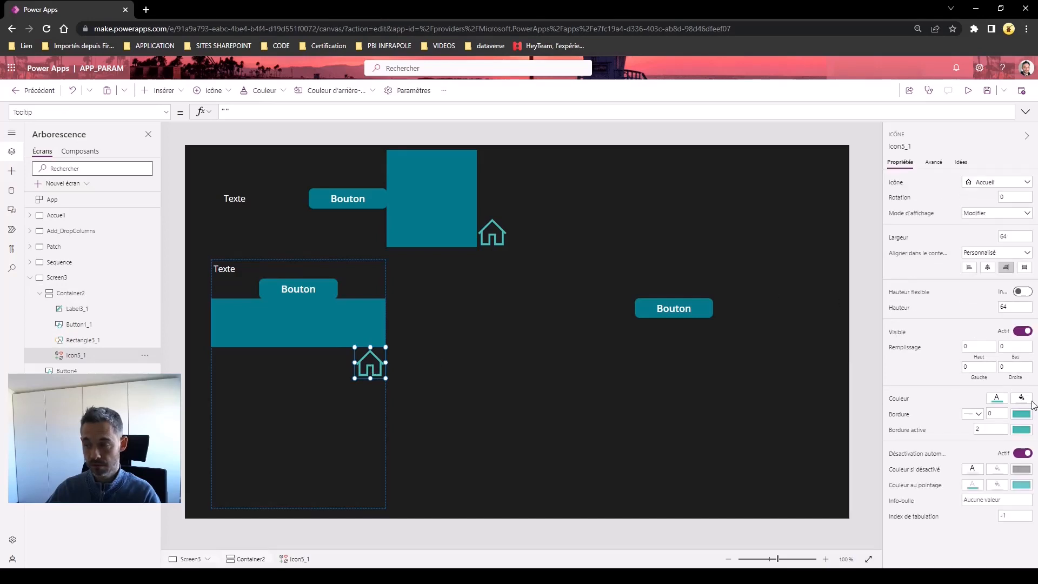
pyautogui.click(971, 268)
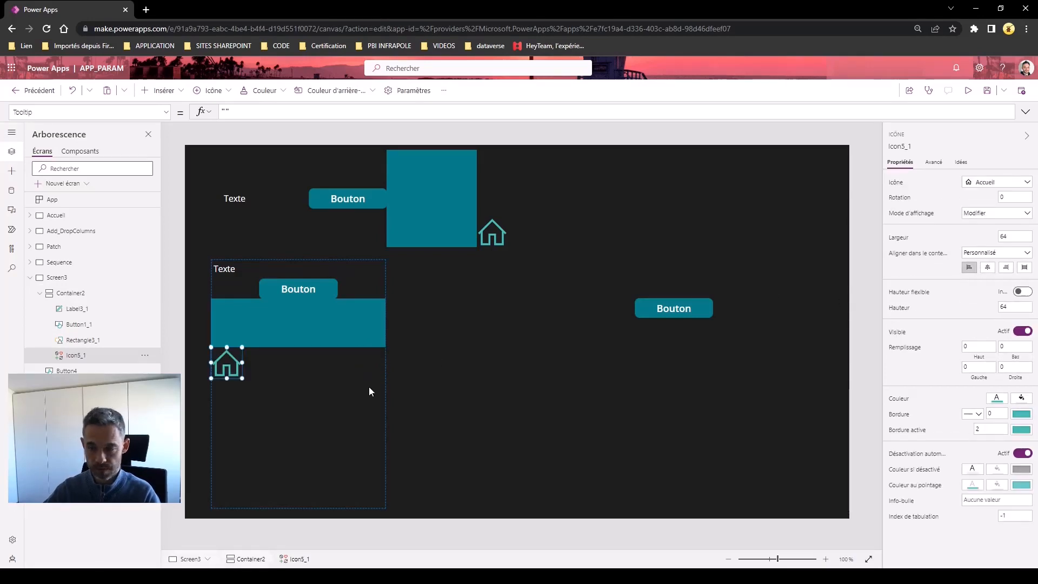
pyautogui.click(316, 287)
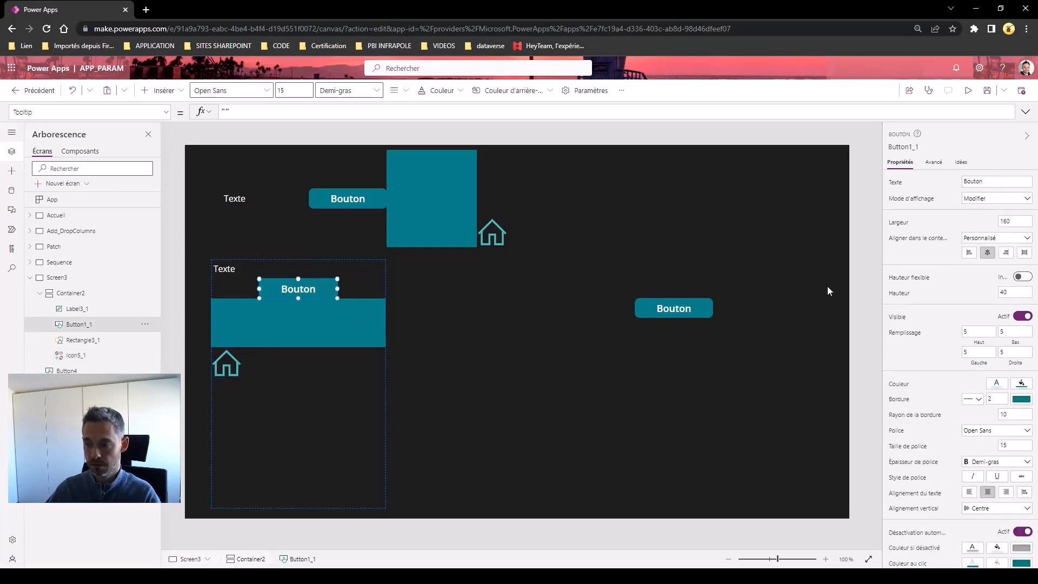
pyautogui.click(1025, 252)
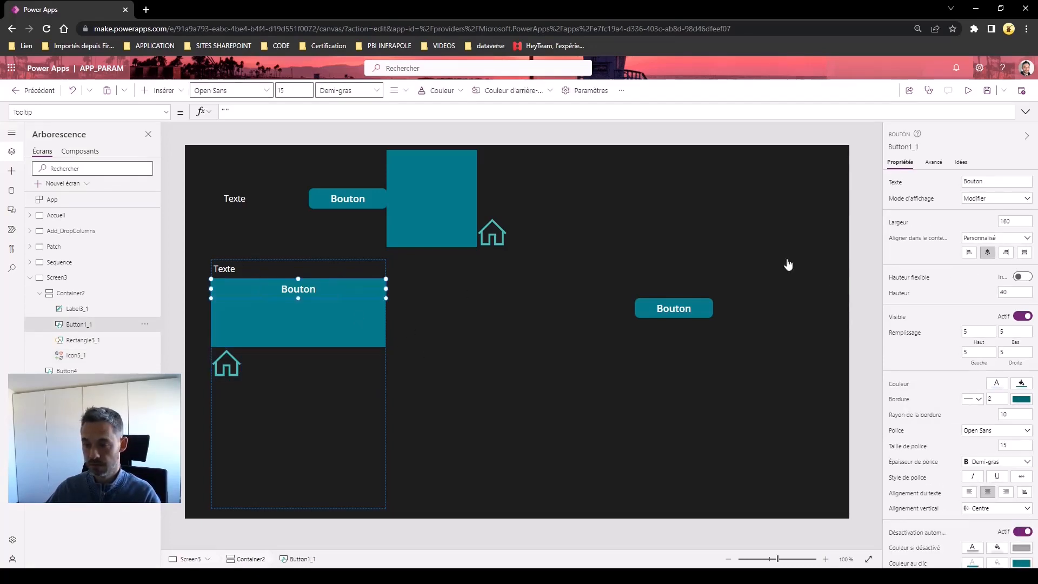
pyautogui.click(968, 90)
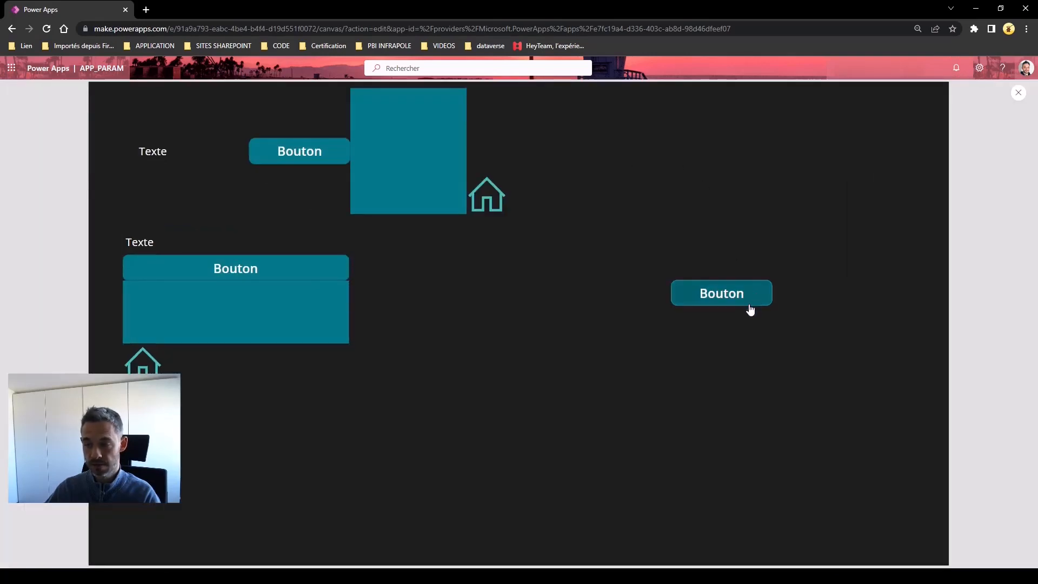
# In preview, toggle the teal rectangles hidden and shown six times, then return to editing
pyautogui.click(742, 299)
pyautogui.click(742, 299)
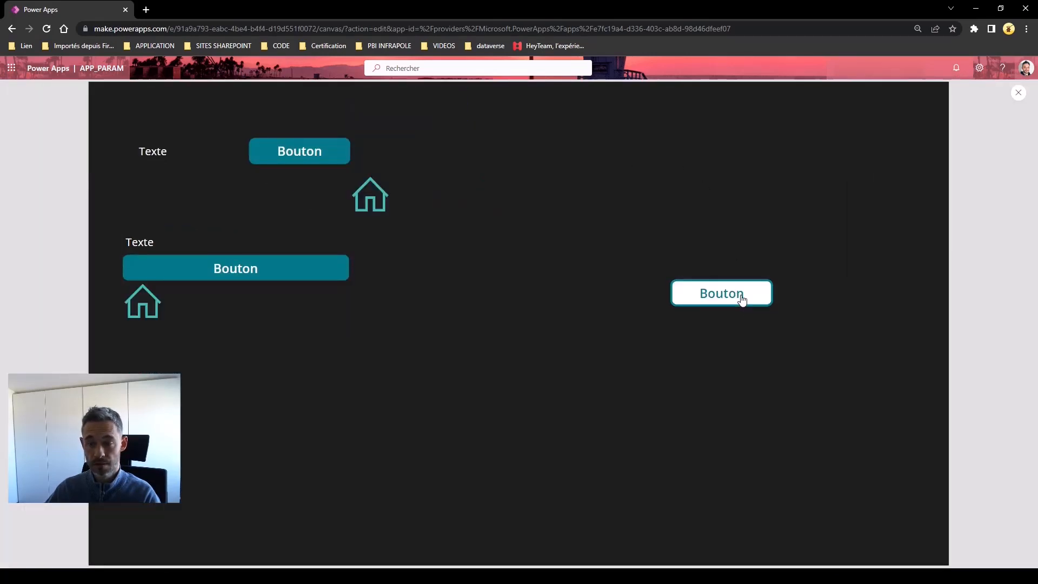
pyautogui.click(741, 299)
pyautogui.click(741, 299)
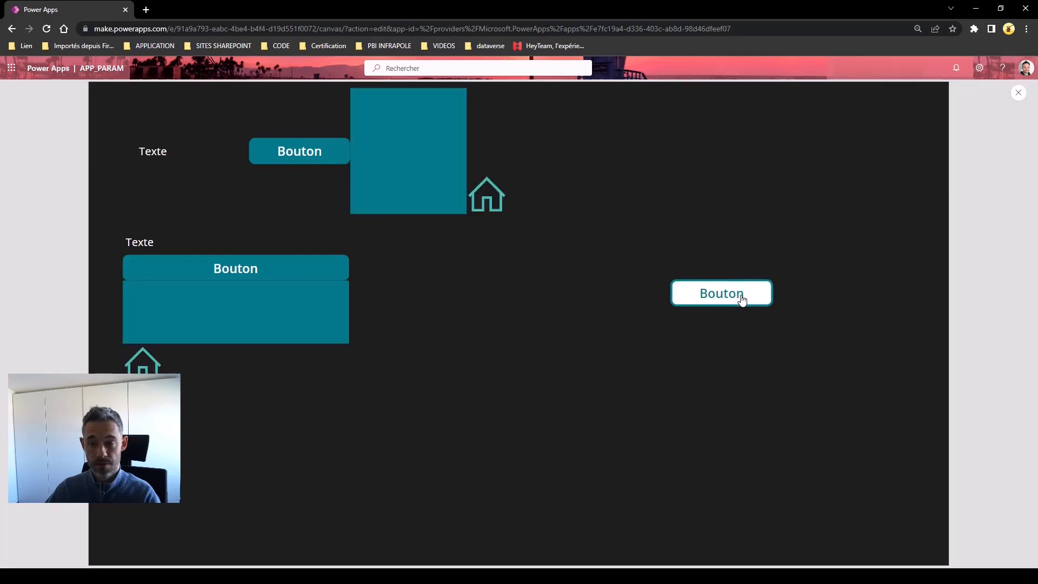
pyautogui.click(741, 299)
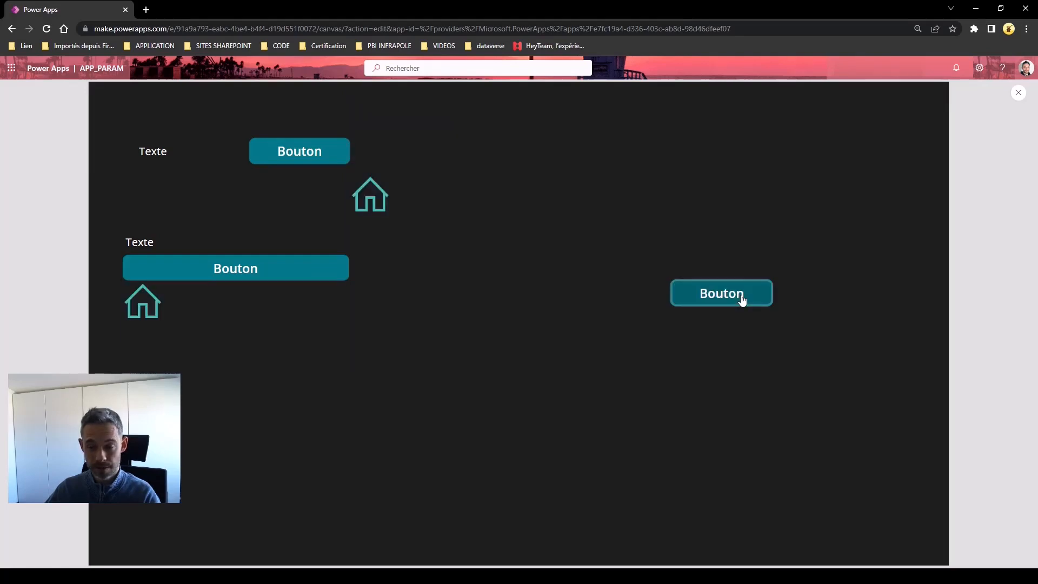
pyautogui.click(742, 299)
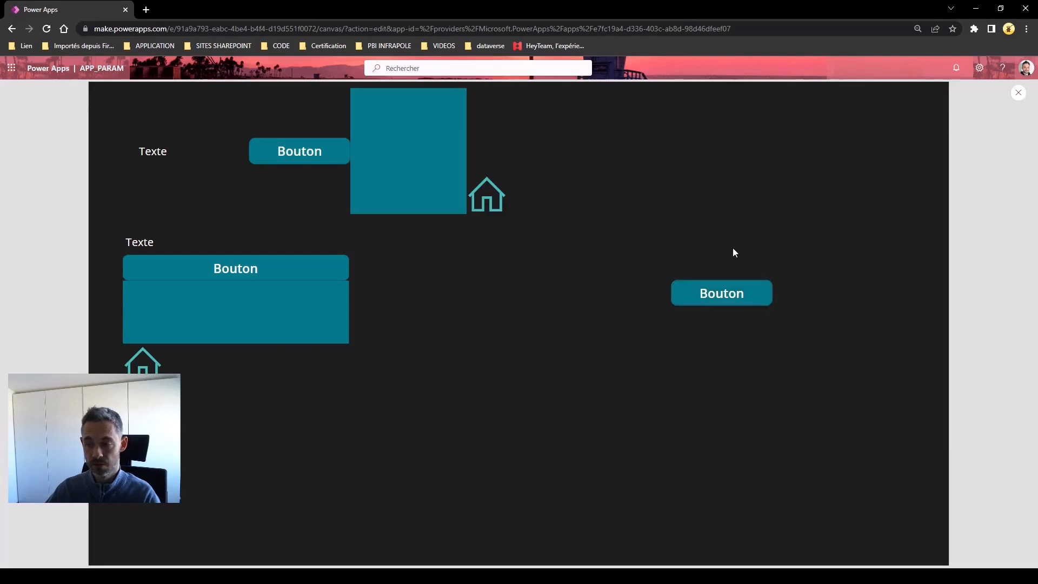
pyautogui.press('Escape')
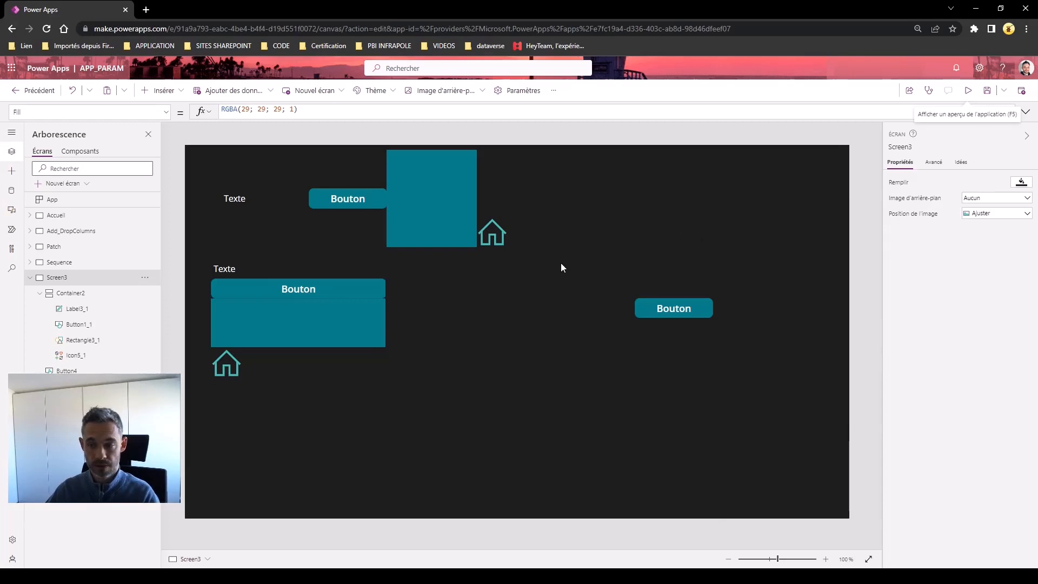
# Insert a plain container and move it to the lower right of the screen
pyautogui.click(160, 90)
pyautogui.scroll(-3, 188, 303)
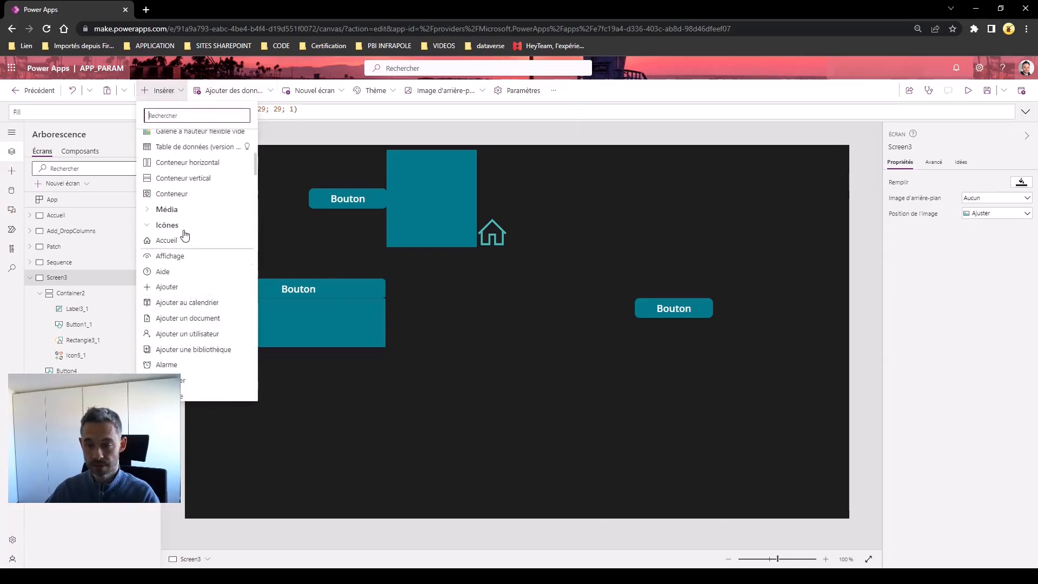
pyautogui.click(176, 193)
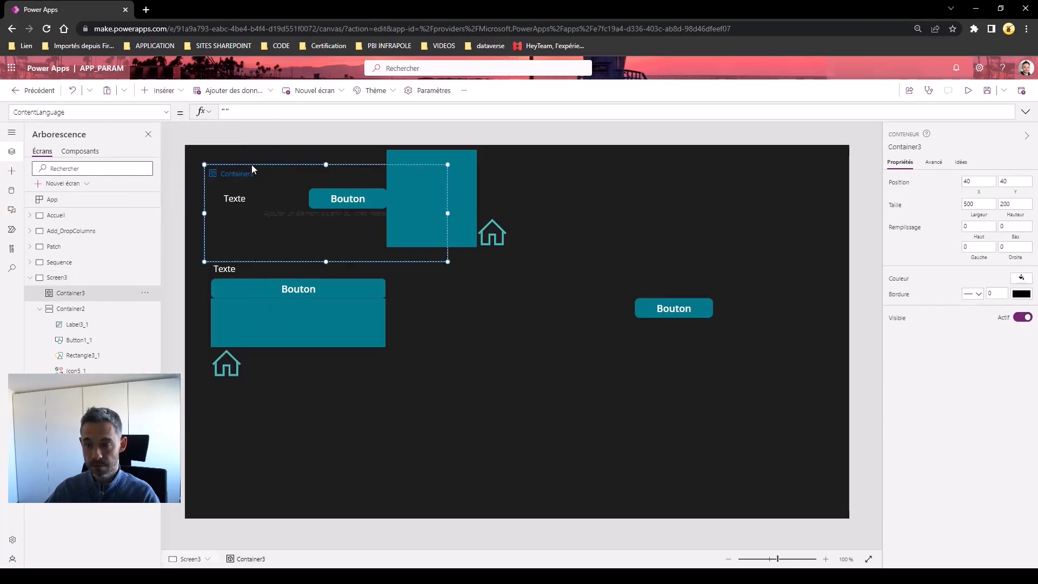
pyautogui.moveTo(372, 236); pyautogui.dragTo(543, 367)
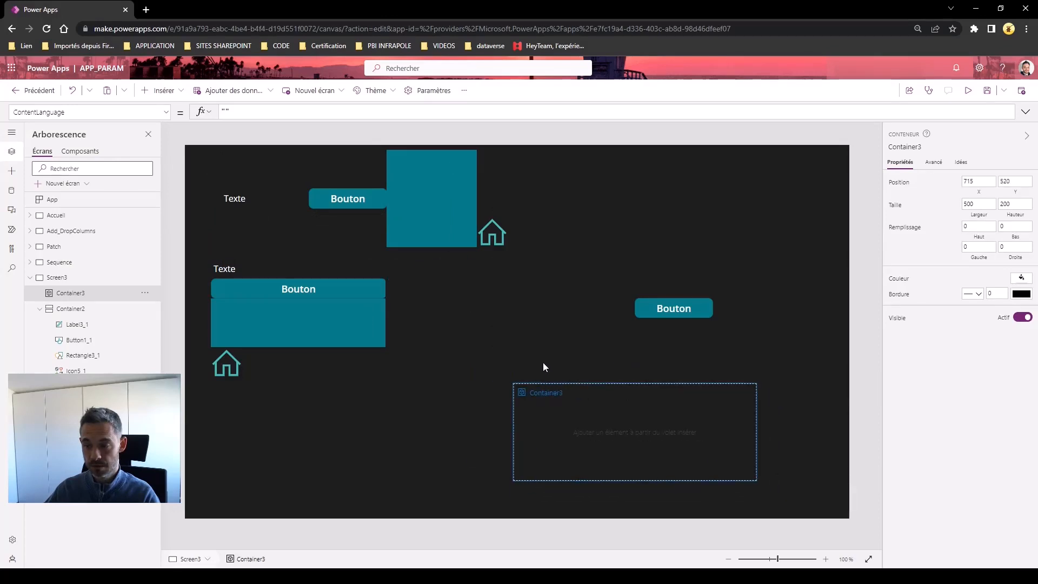
# Select the top-row label, button and rectangle, make the container taller and wider, and paste the copies into it
pyautogui.click(227, 245)
pyautogui.click(233, 265)
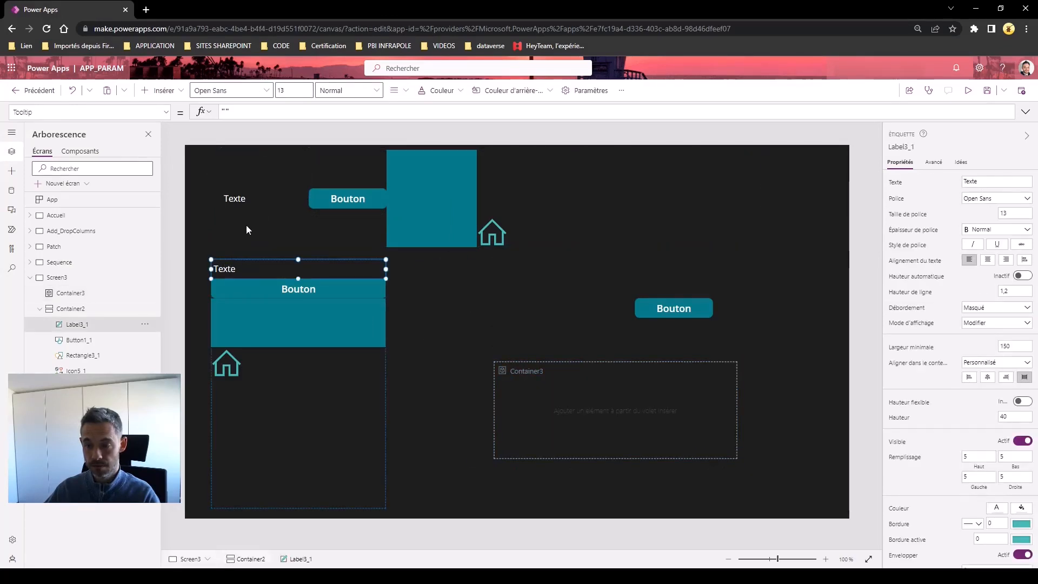
pyautogui.click(251, 200)
pyautogui.keyDown('shift'); pyautogui.click(348, 199); pyautogui.keyUp('shift')
pyautogui.keyDown('shift'); pyautogui.click(407, 196); pyautogui.keyUp('shift')
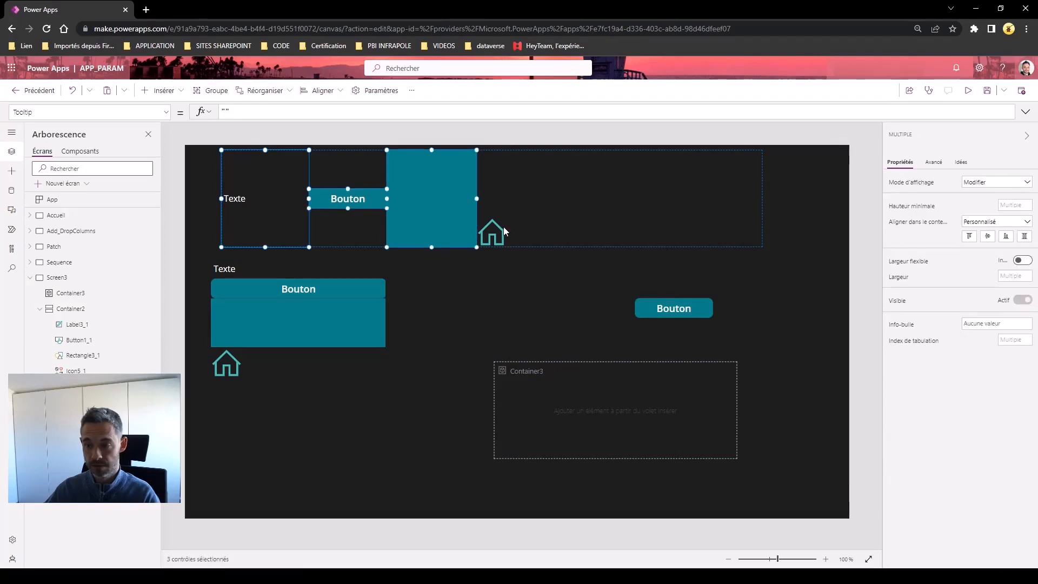
pyautogui.click(587, 404)
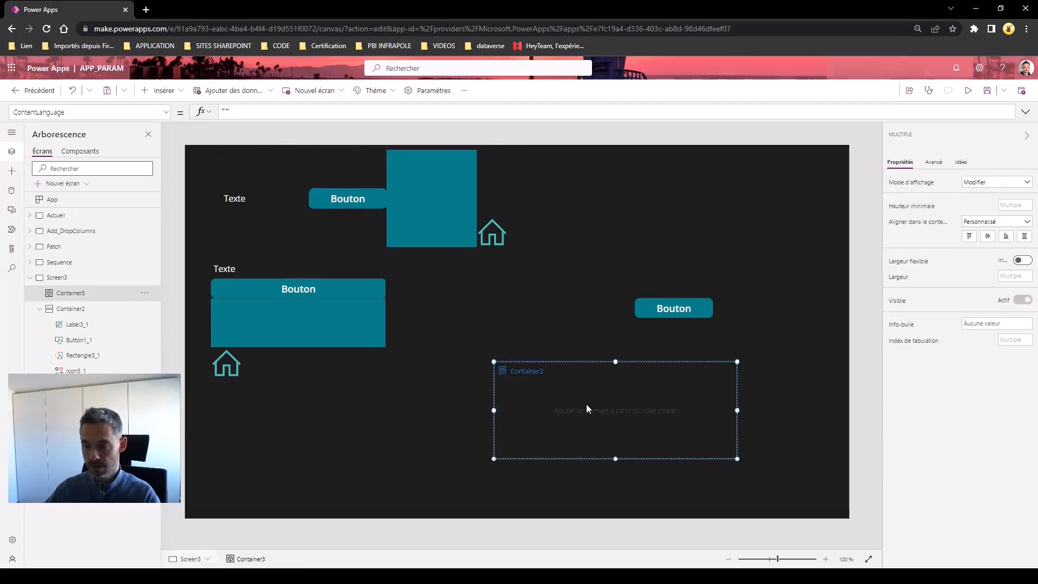
pyautogui.moveTo(616, 458); pyautogui.dragTo(618, 488)
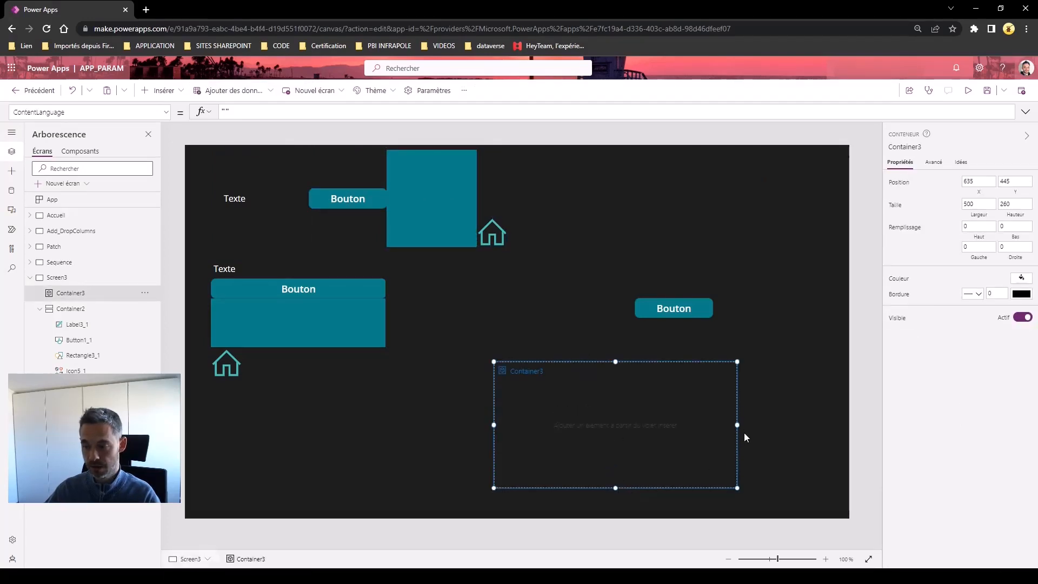
pyautogui.moveTo(738, 424); pyautogui.dragTo(830, 425)
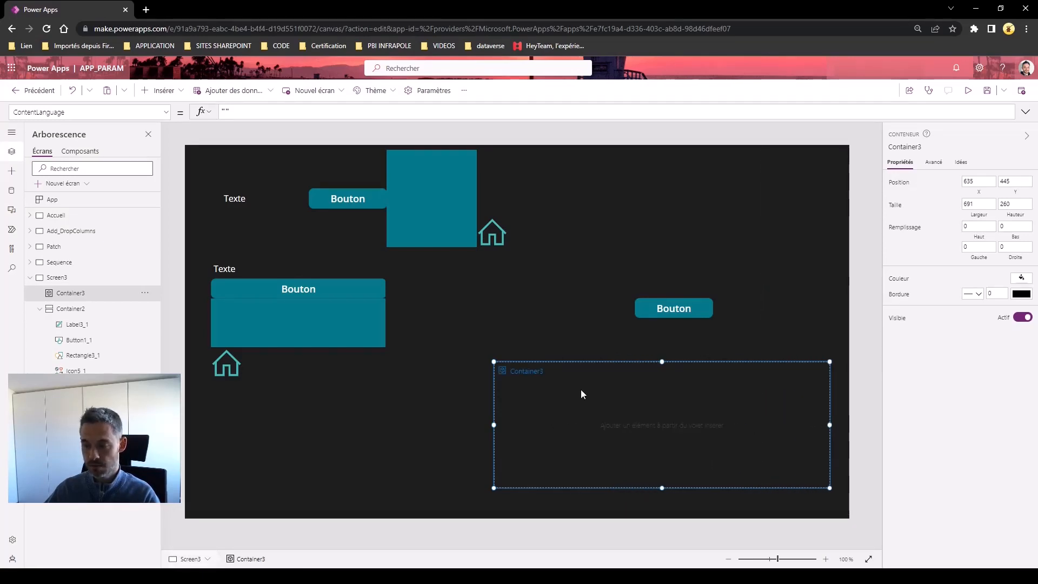
pyautogui.hotkey('ctrl', 'v')
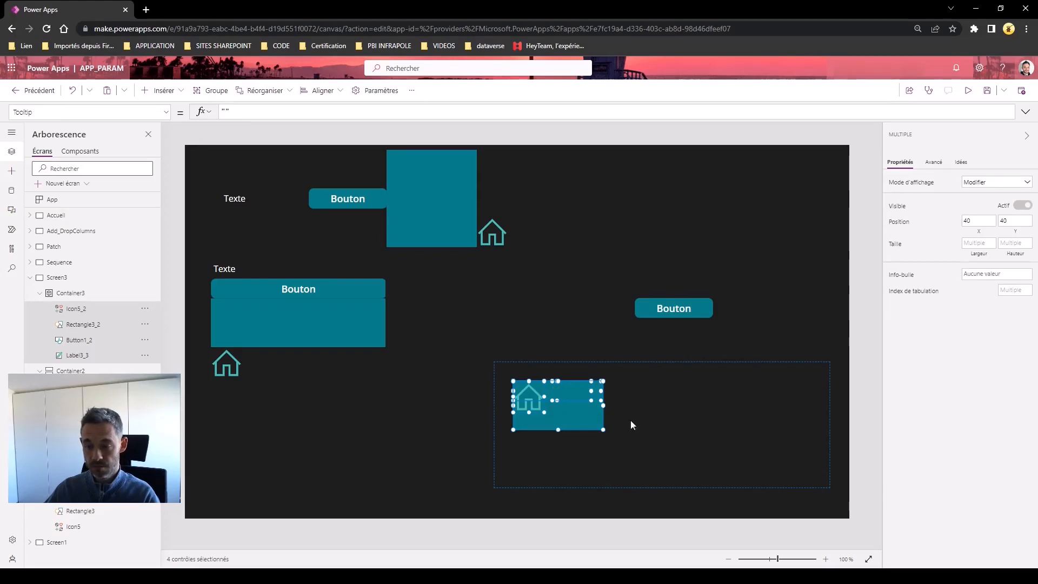
# Spread out the pasted controls and line up Texte label, Bouton, rectangle and house icon along Container3's top
pyautogui.click(560, 421)
pyautogui.click(563, 416)
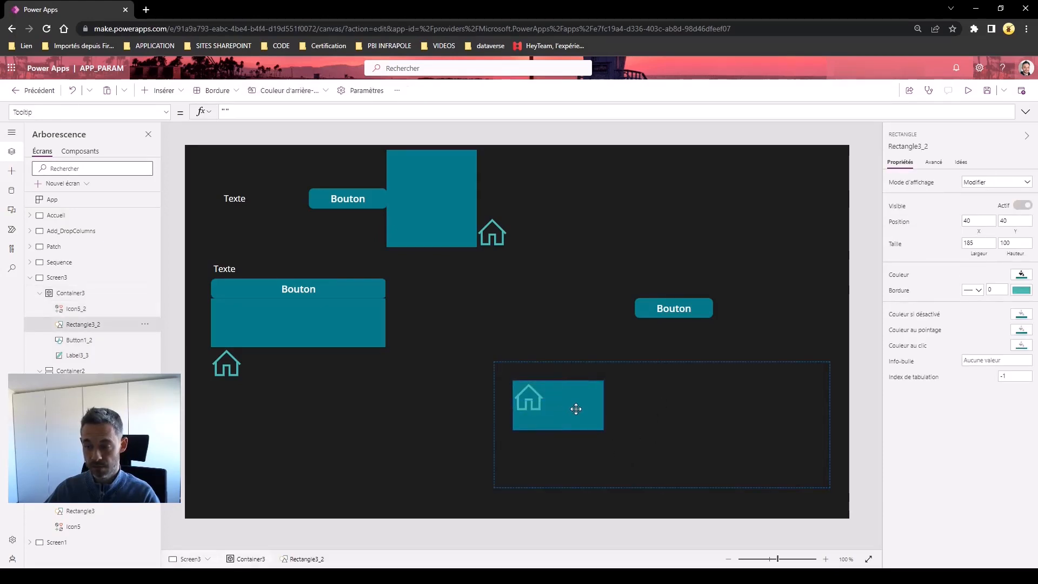
pyautogui.moveTo(576, 410); pyautogui.dragTo(702, 410)
pyautogui.click(529, 408)
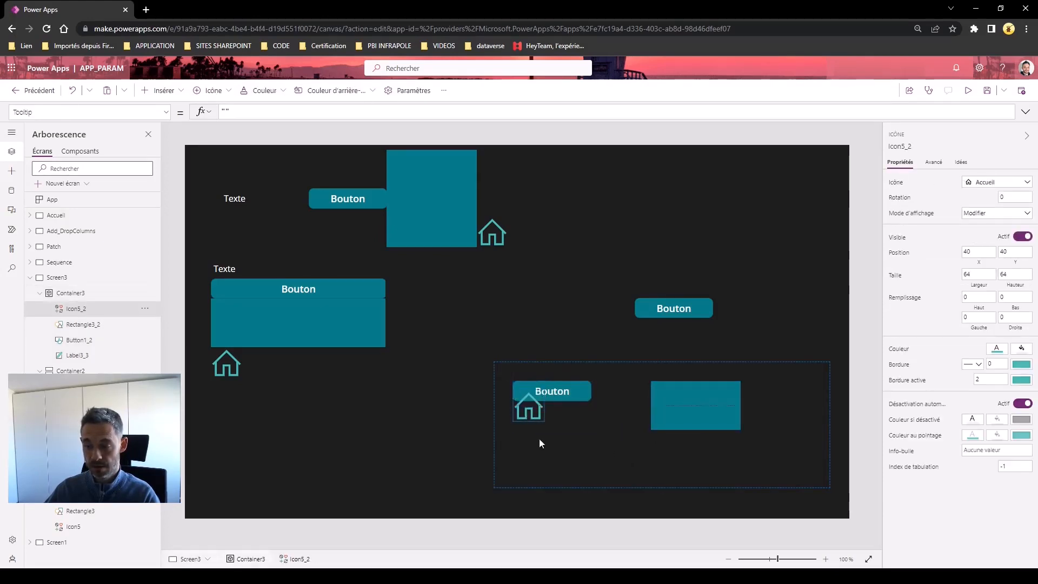
pyautogui.moveTo(540, 443); pyautogui.dragTo(553, 455)
pyautogui.moveTo(560, 398); pyautogui.dragTo(583, 417)
pyautogui.moveTo(511, 387); pyautogui.dragTo(492, 367)
pyautogui.moveTo(577, 413); pyautogui.dragTo(612, 370)
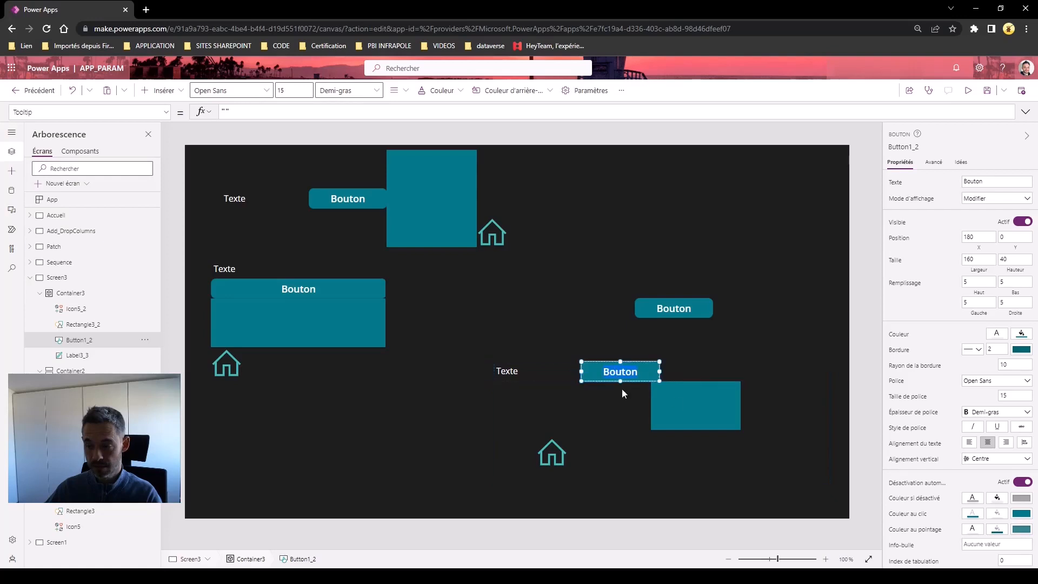
pyautogui.moveTo(688, 406); pyautogui.dragTo(696, 386)
pyautogui.moveTo(559, 456); pyautogui.dragTo(768, 363)
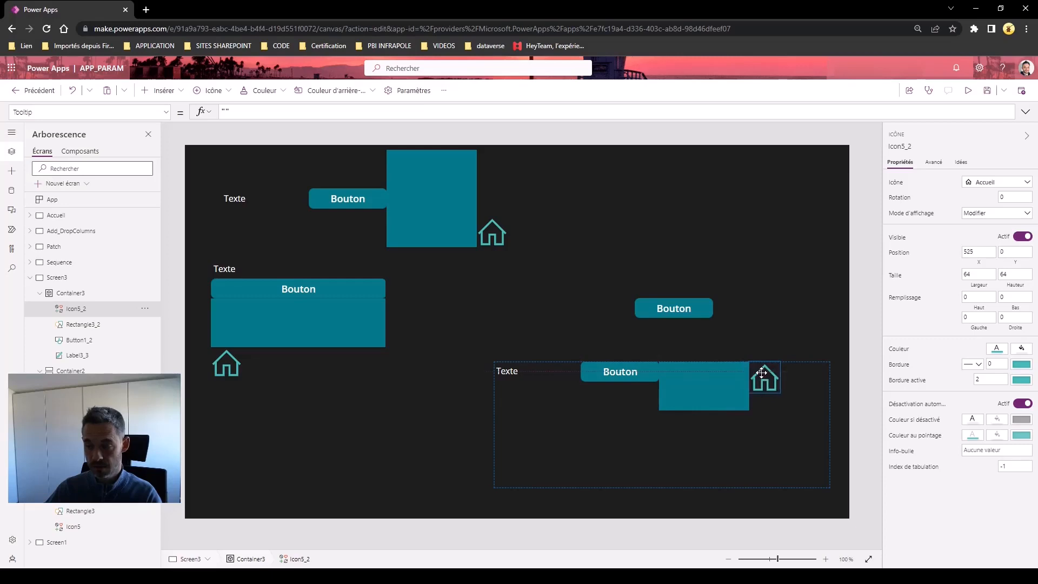
# Preview the app and toggle the rectangles hide, show, hide, leaving all three hidden
pyautogui.click(968, 91)
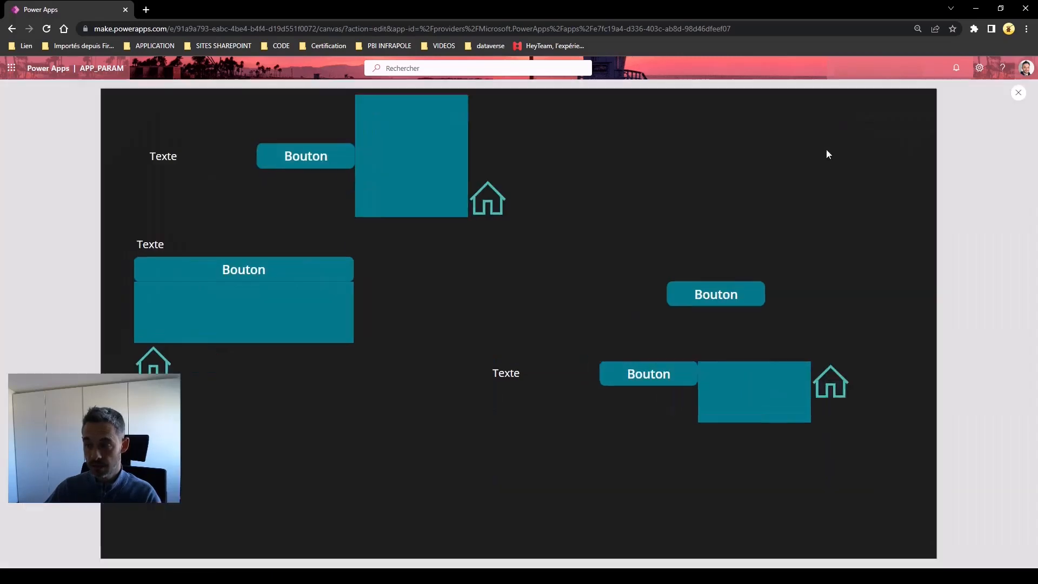
pyautogui.click(725, 299)
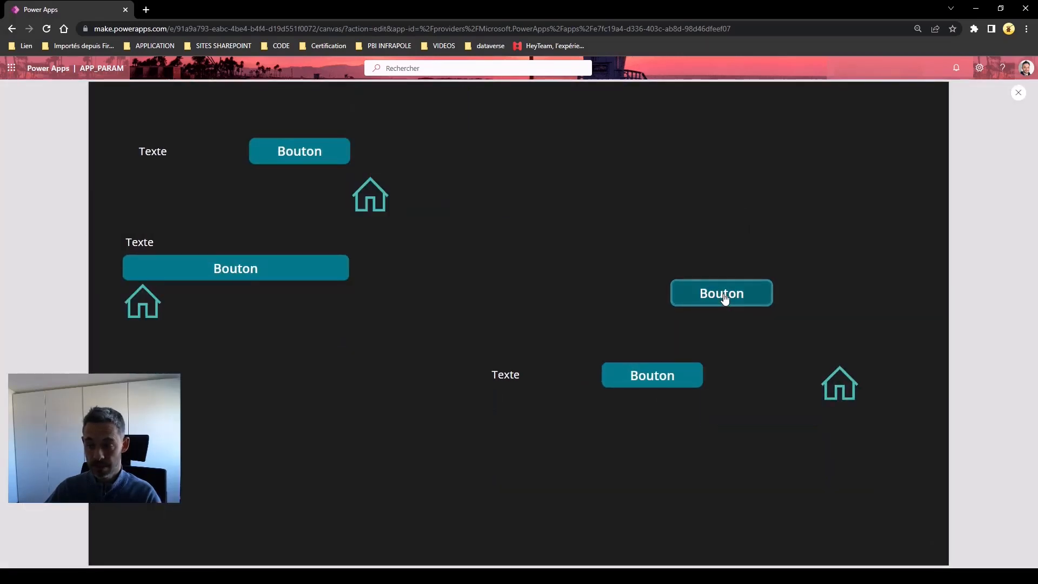
pyautogui.click(725, 299)
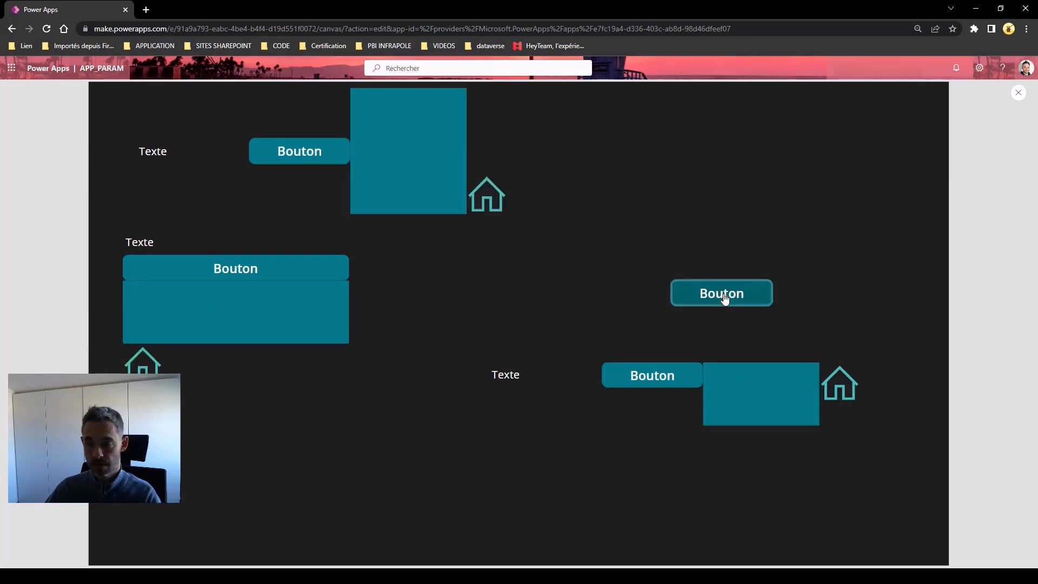
pyautogui.click(725, 298)
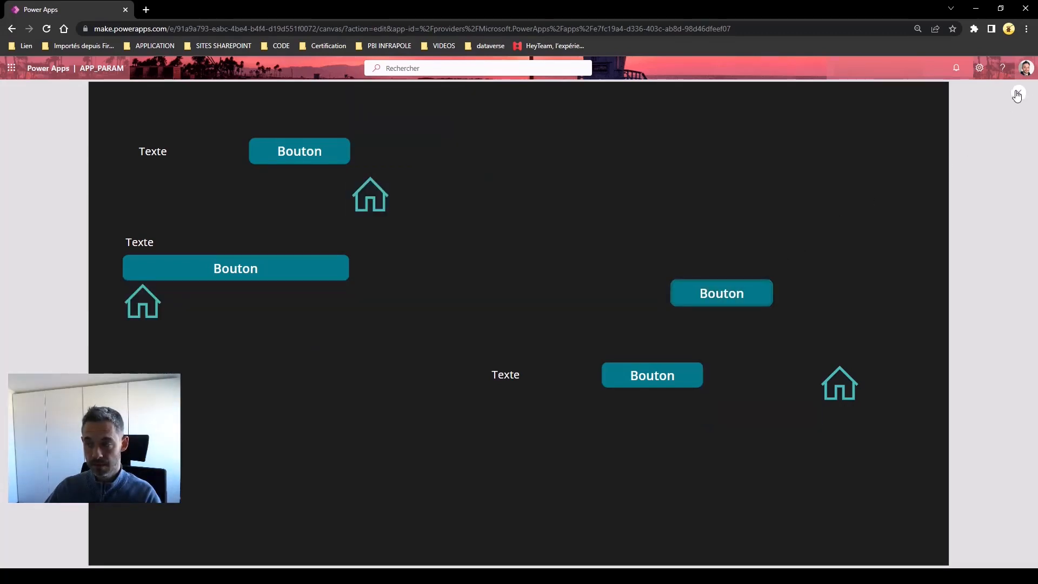
pyautogui.click(1019, 95)
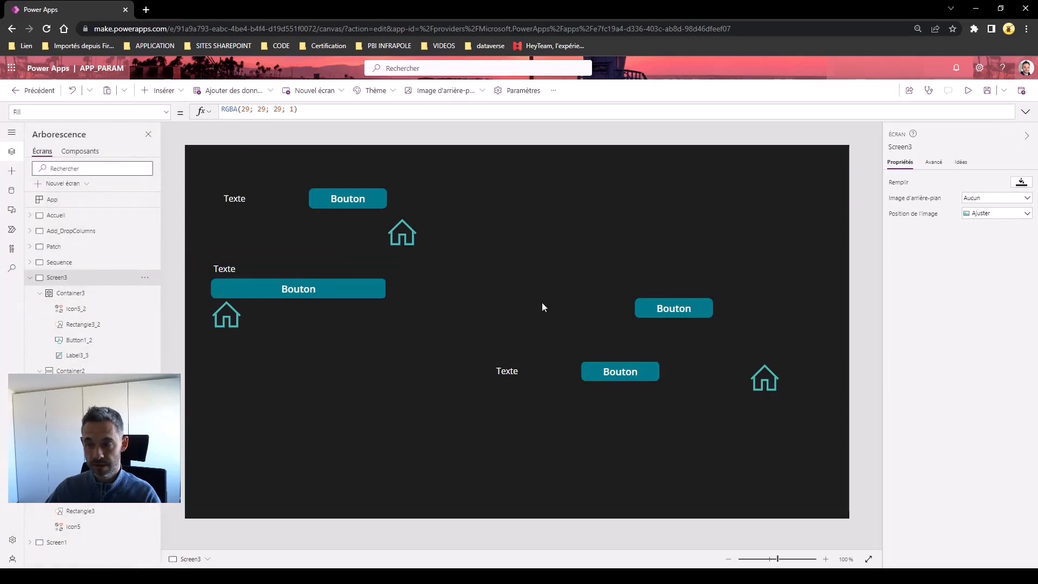